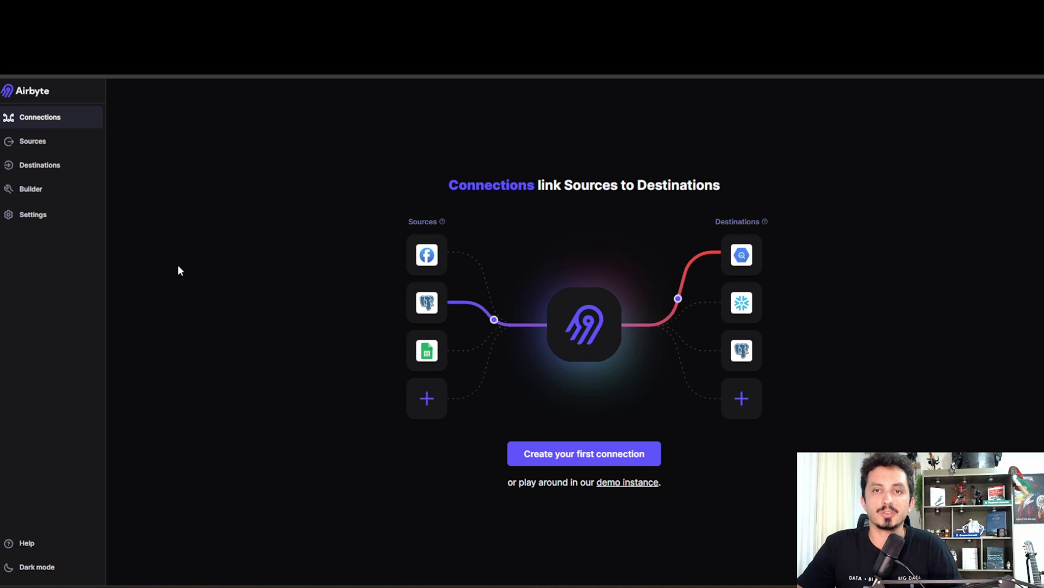
Step: Start a new source and pick the Google Sheets connector via a 'sheet' search
left_click(50, 147)
left_click(1001, 101)
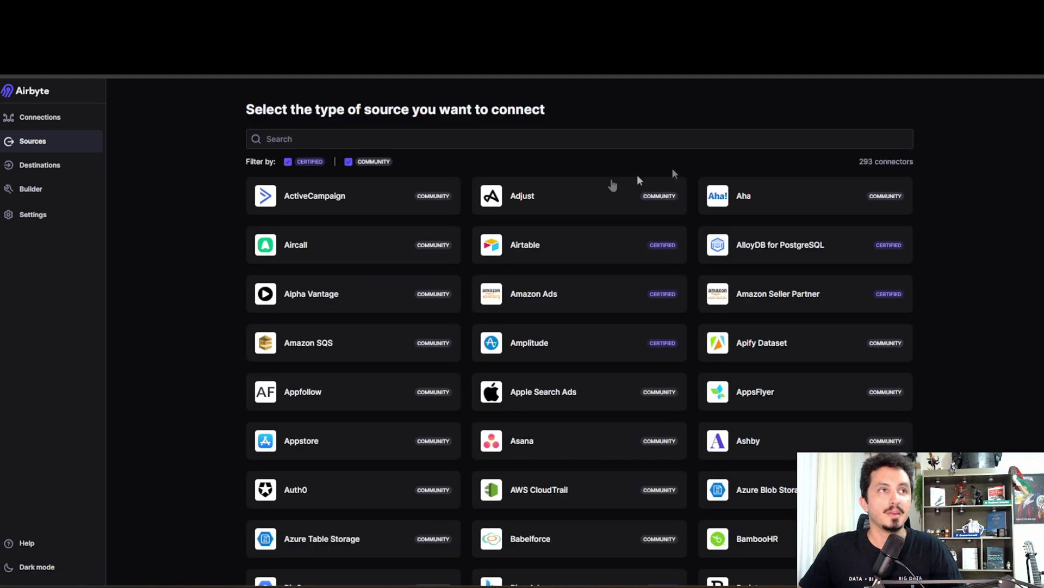
left_click(447, 136)
type("sheet")
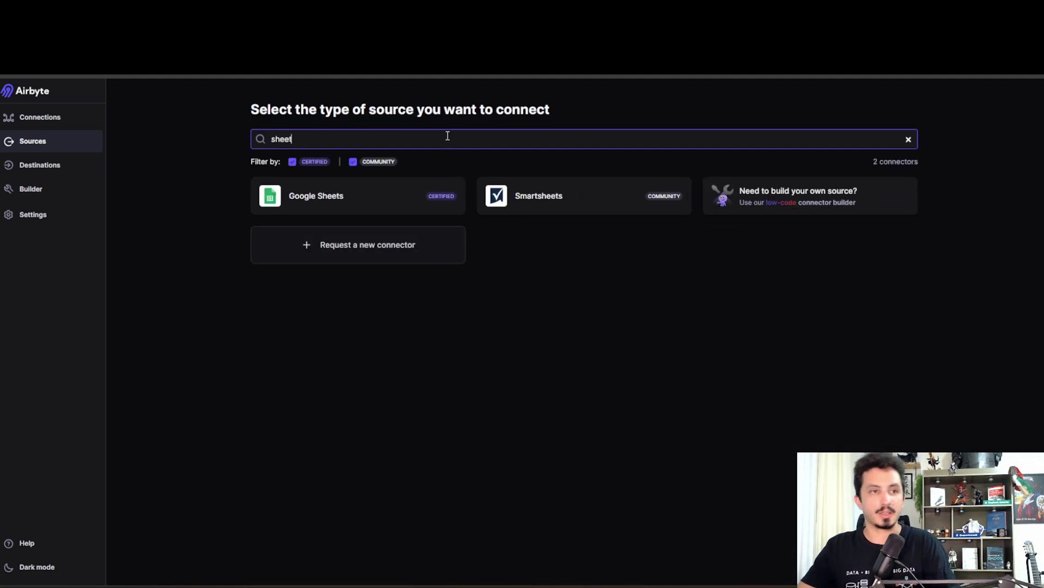
left_click(310, 188)
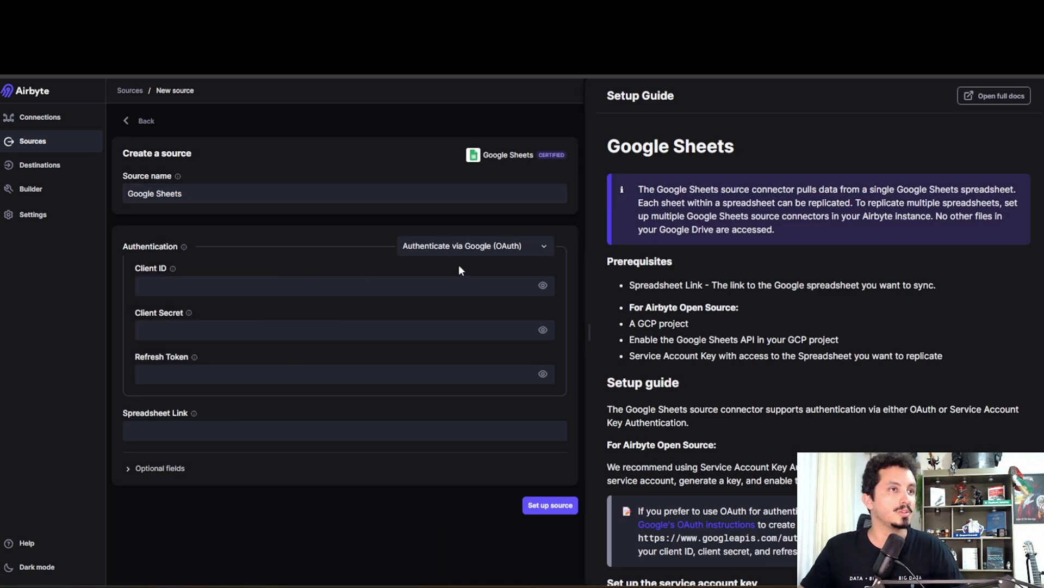
Step: Review the Authentication method options, keeping OAuth selected for now
left_click(433, 251)
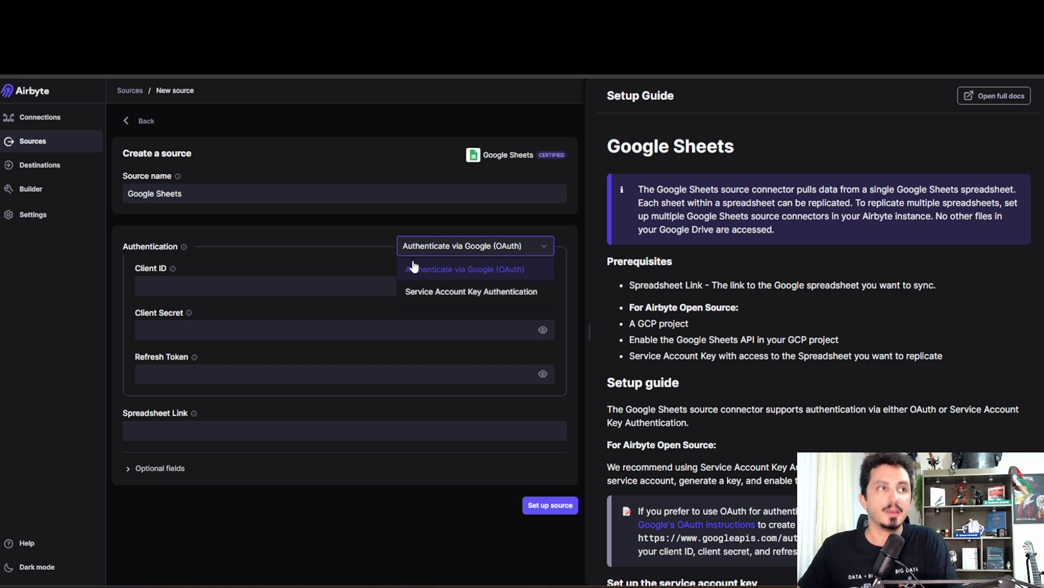
left_click(390, 266)
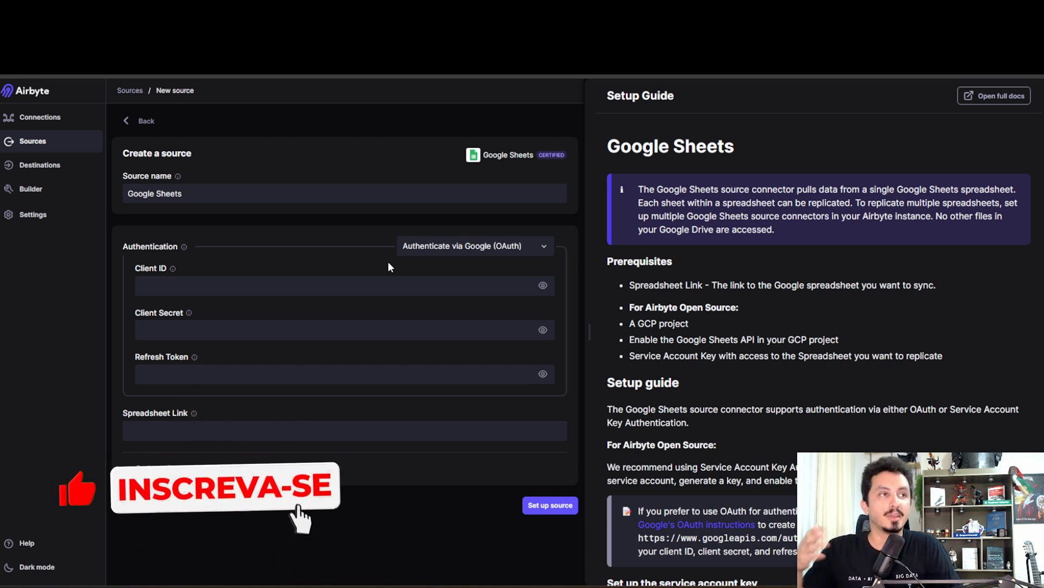
left_click(435, 245)
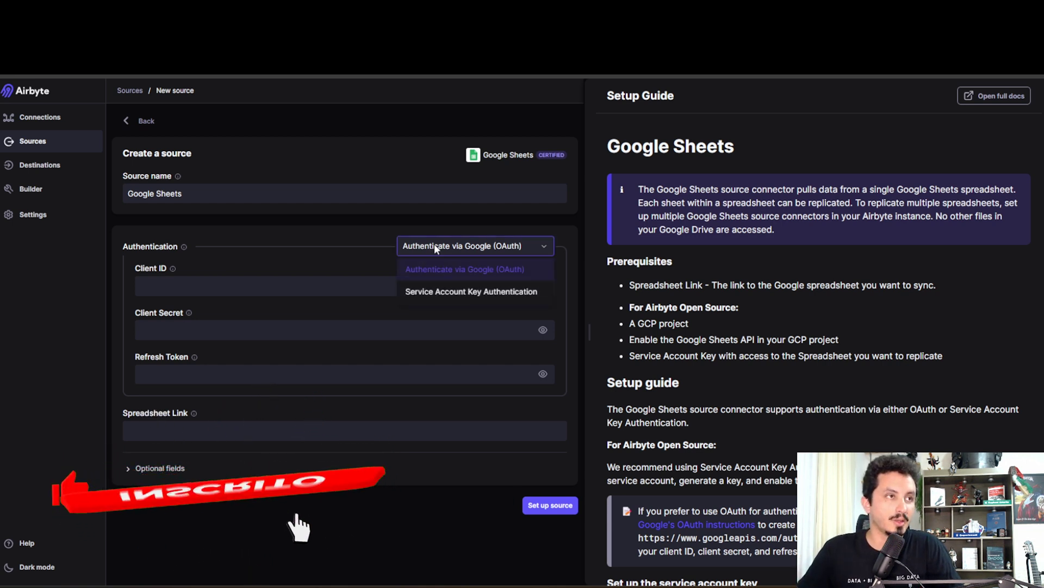
Step: Switch authentication to Service Account Key Authentication and skim the Setup Guide
left_click(427, 292)
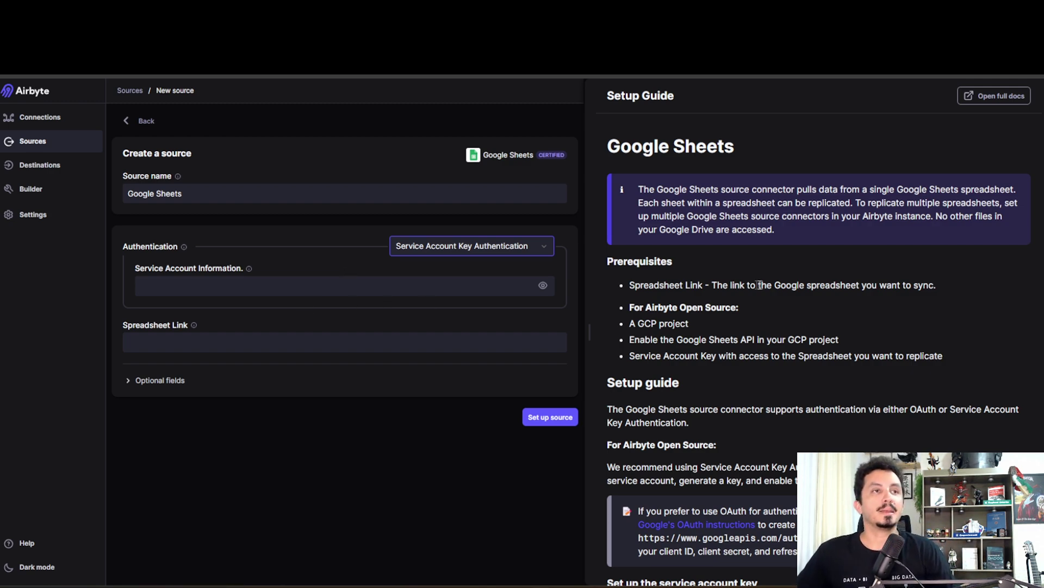
scroll(749, 285, "down", 5)
scroll(759, 315, "down", 5)
scroll(773, 355, "down", 5)
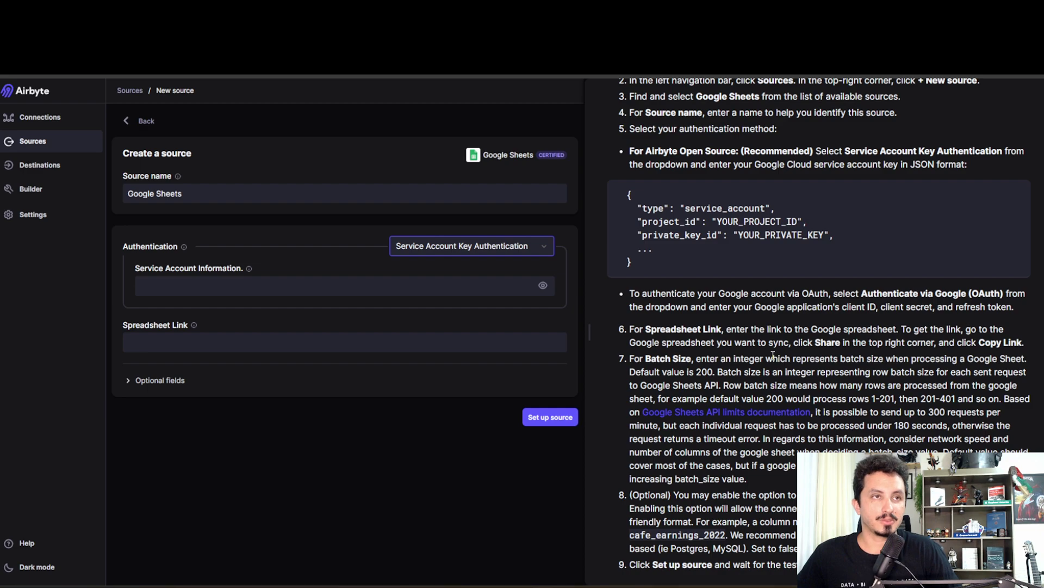
scroll(773, 355, "up", 5)
scroll(773, 354, "up", 5)
scroll(773, 355, "up", 5)
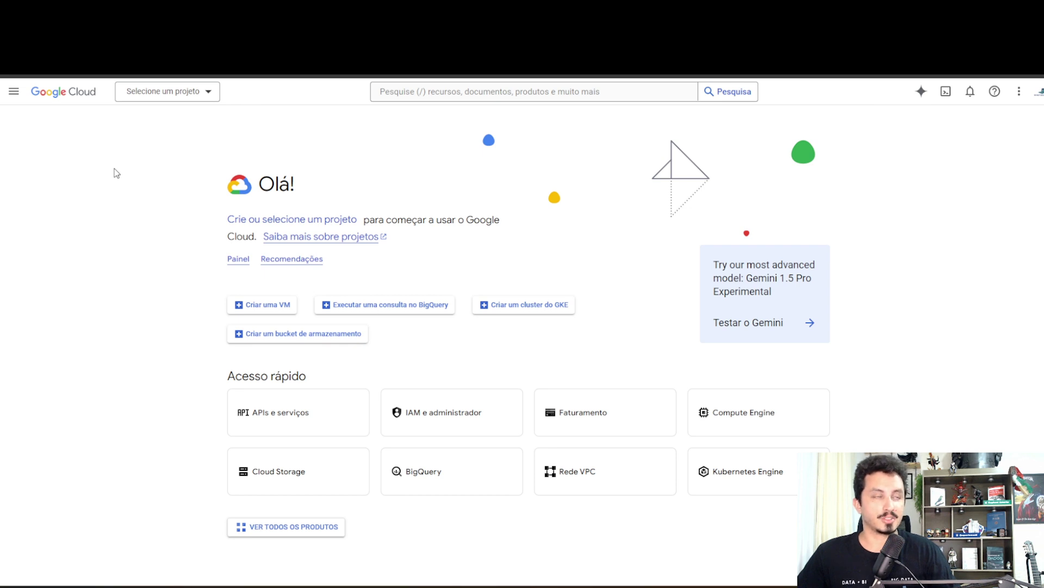
Step: Create a Google Cloud project named 'teste' and close the notifications panel
left_click(163, 103)
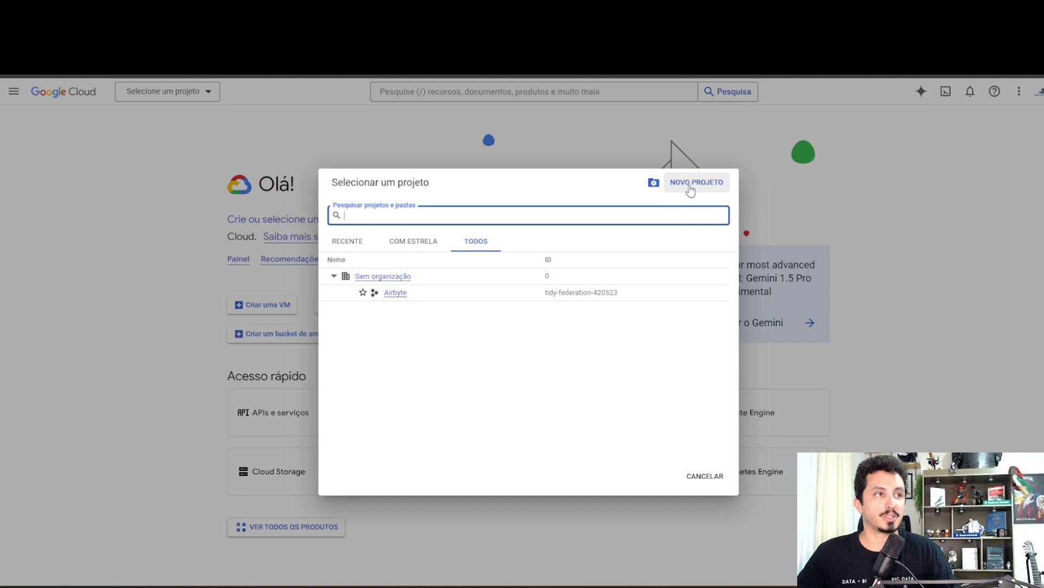
left_click(690, 185)
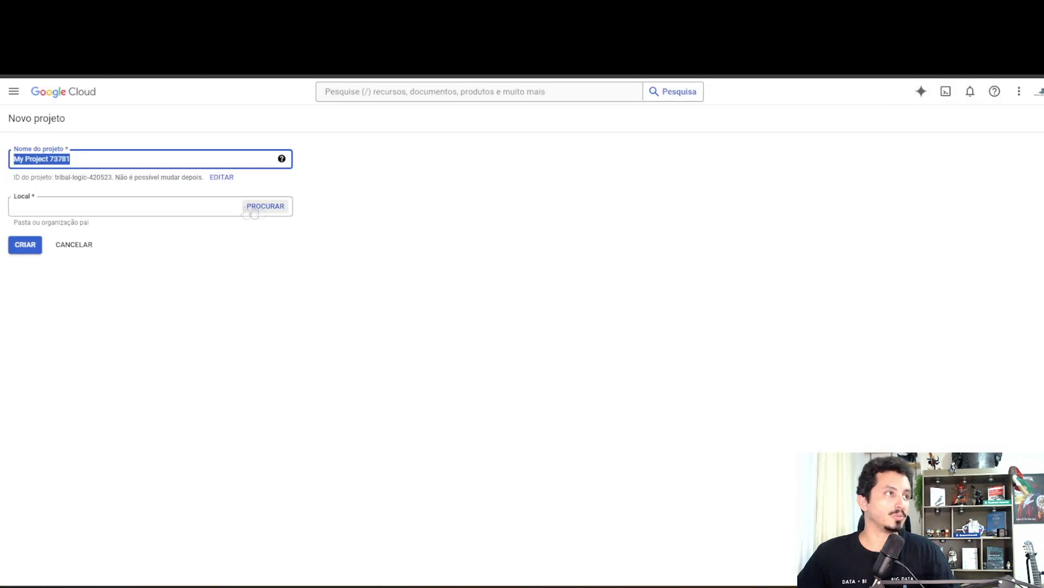
type("teste")
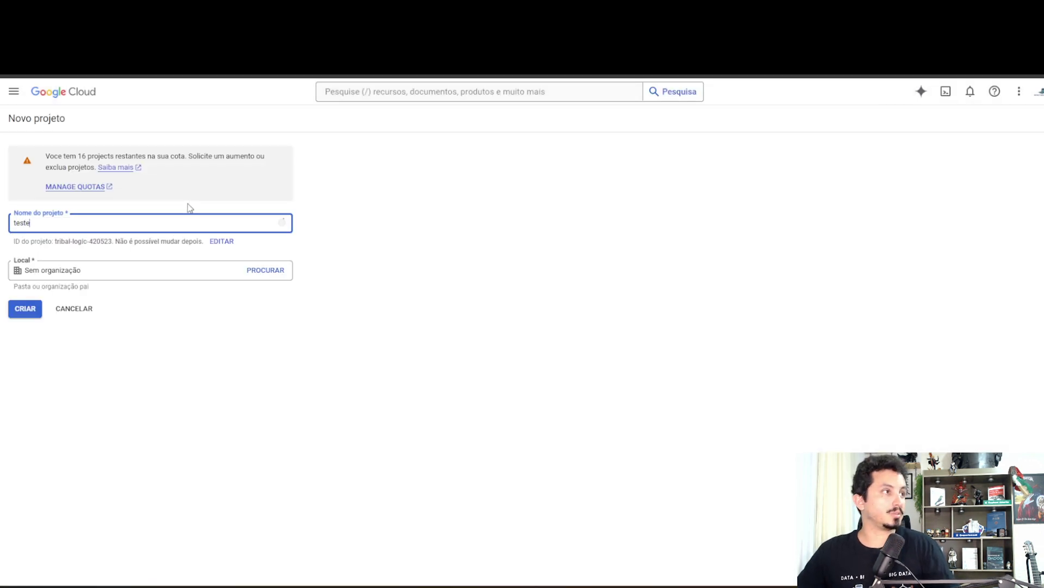
left_click(23, 310)
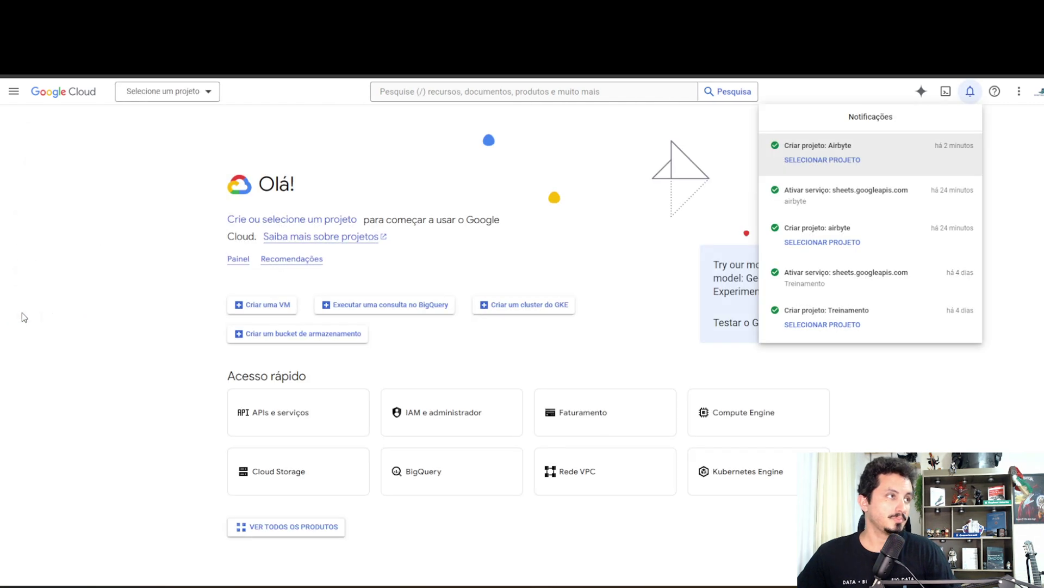
left_click(159, 240)
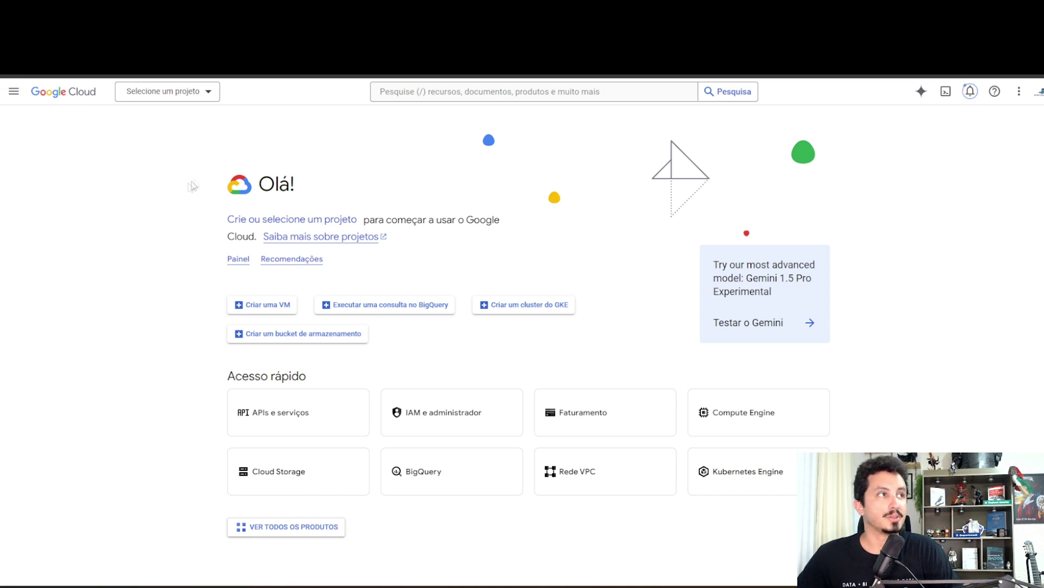
left_click(177, 97)
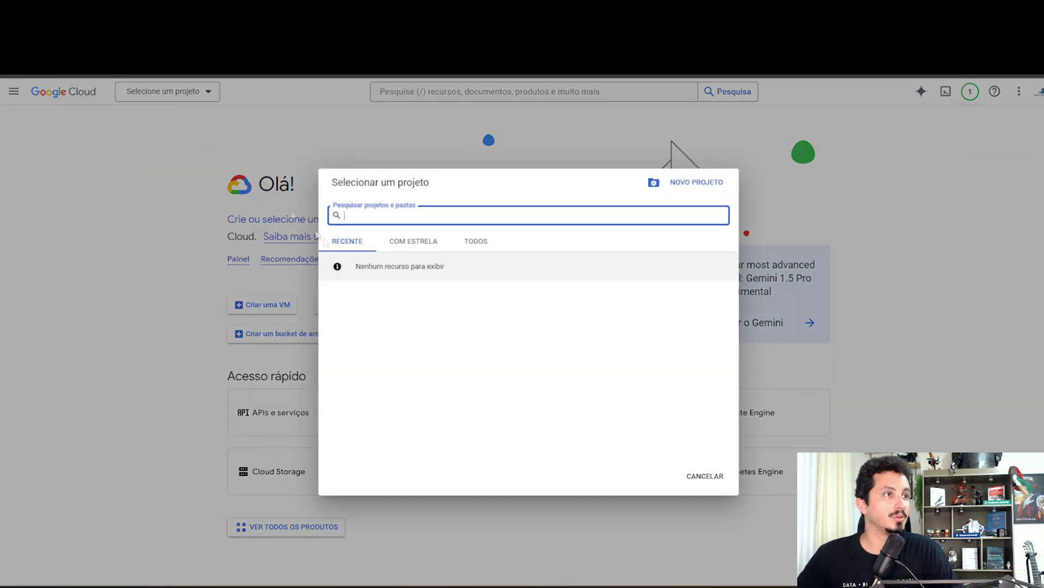
Step: Make teste the active project and go to its APIs e serviços dashboard
left_click(366, 282)
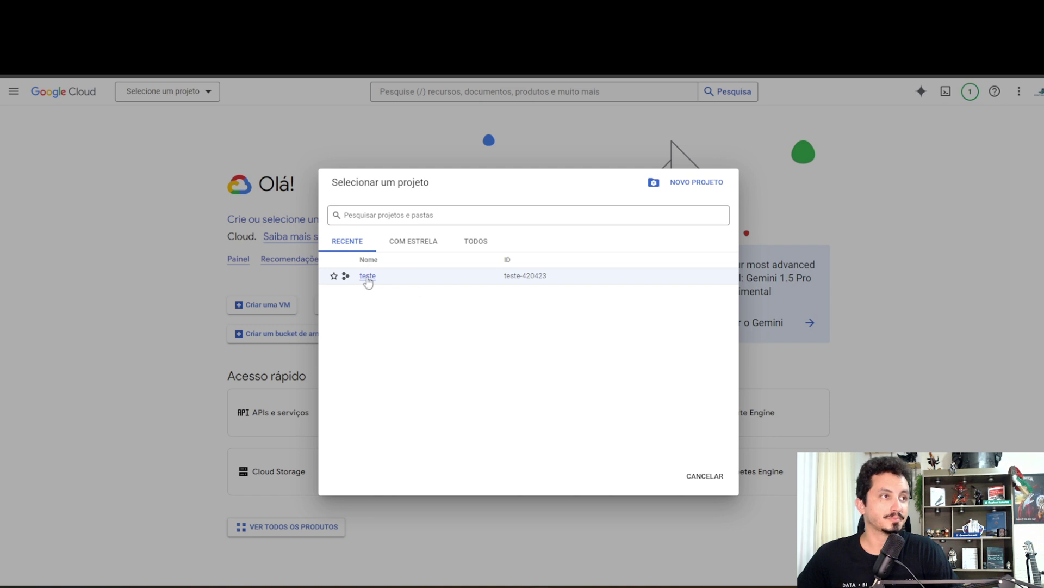
left_click(368, 276)
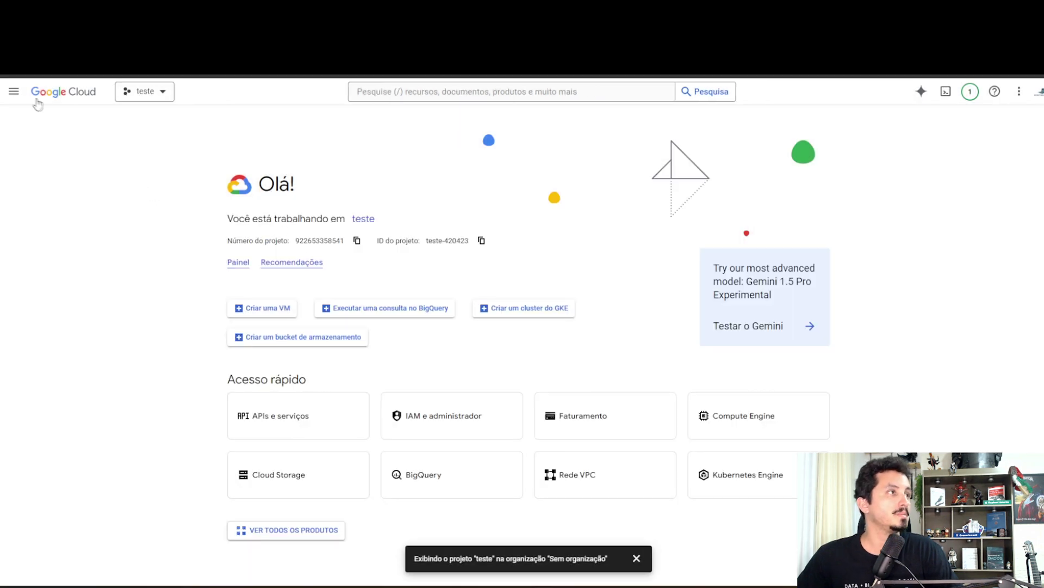
left_click(13, 90)
left_click(82, 205)
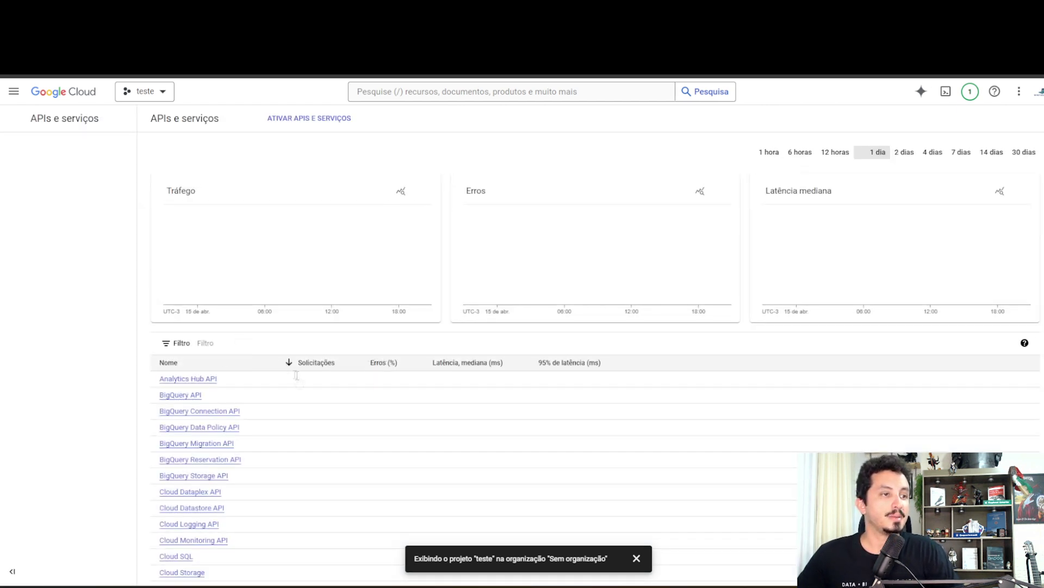
left_click(636, 558)
mouse_move(47, 169)
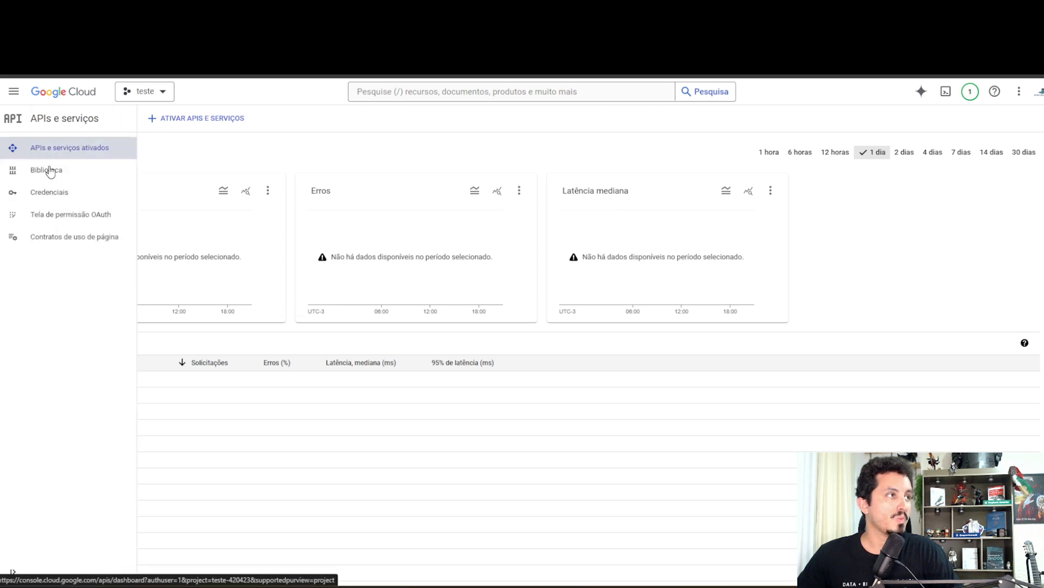
Step: Find Google Sheets API in the Biblioteca with a 'sheet' search and enable it
left_click(48, 171)
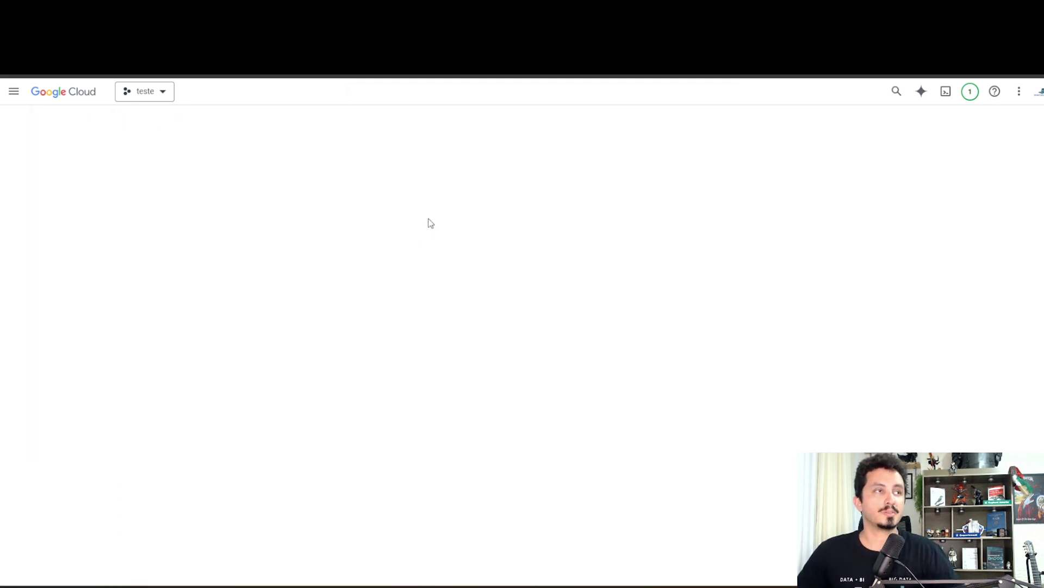
type("sheet")
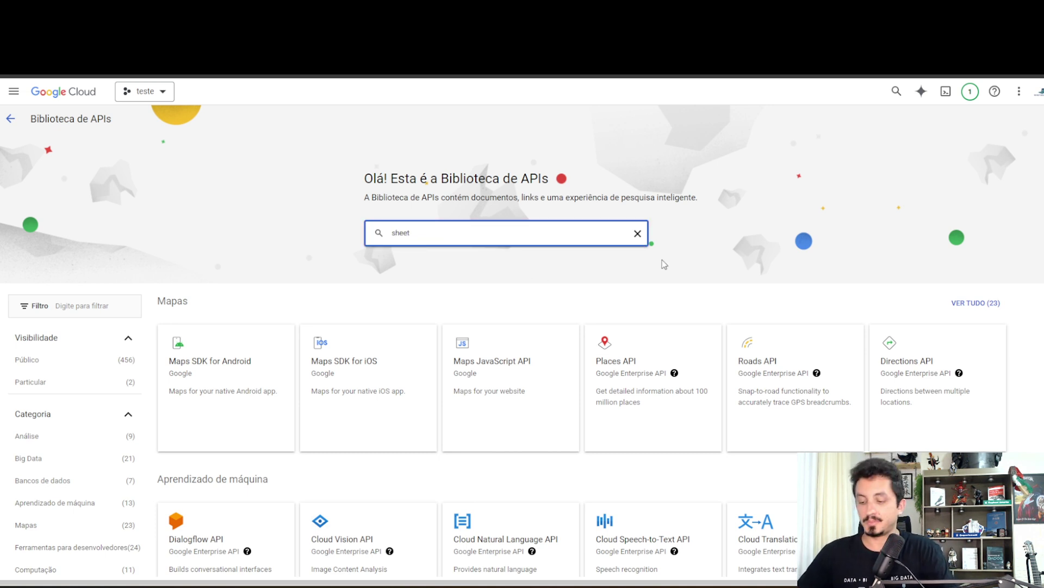
key("Return")
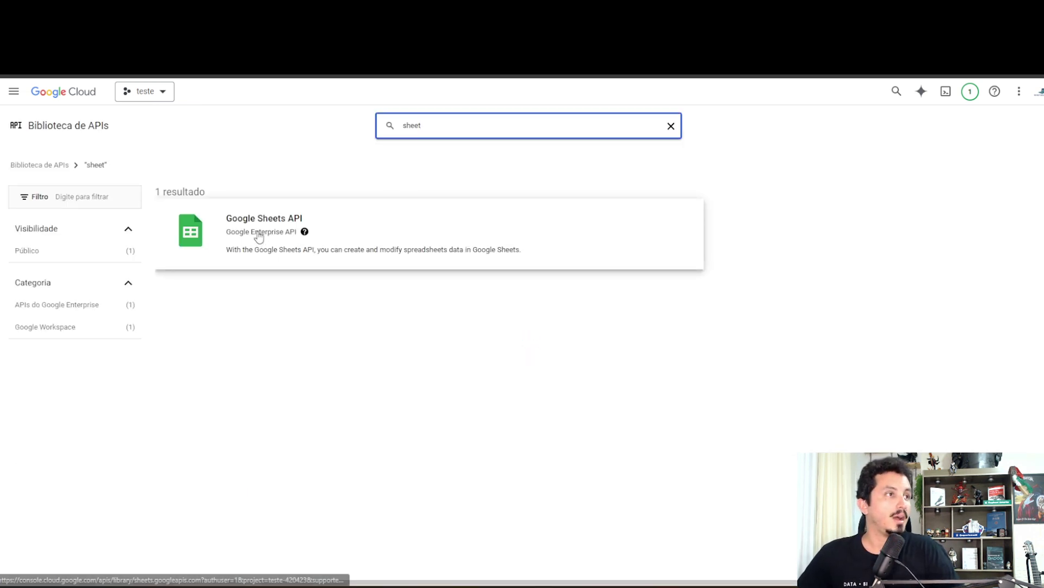
left_click(256, 235)
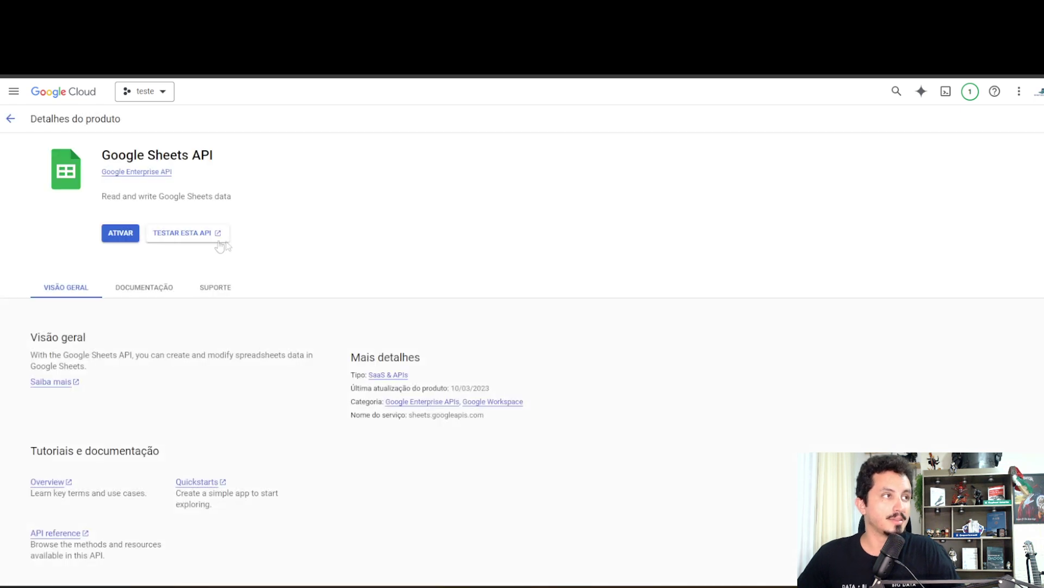
left_click(120, 232)
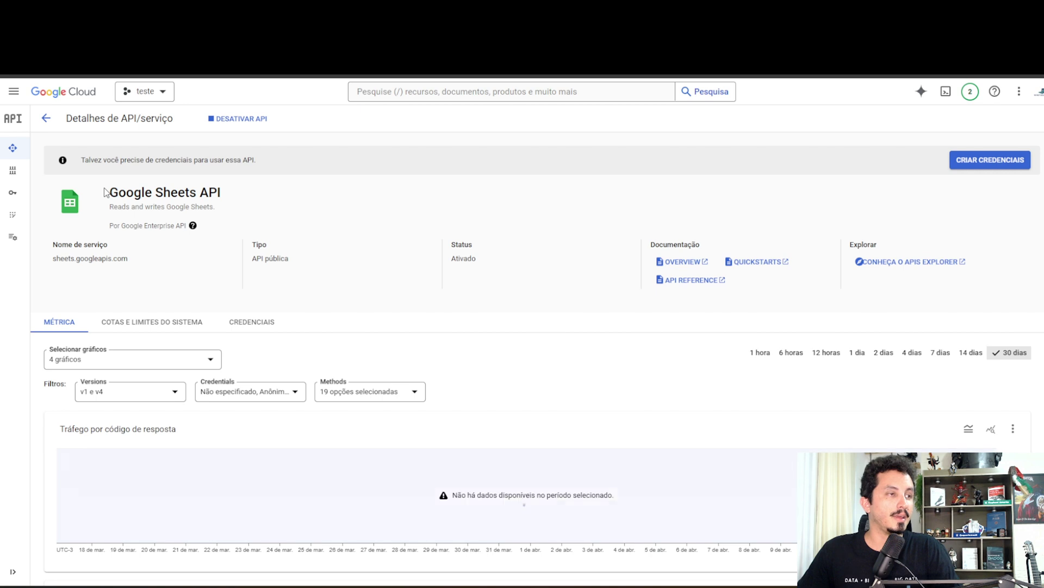
Step: From Credenciais, create a service account named 'teste'
mouse_move(12, 191)
left_click(33, 192)
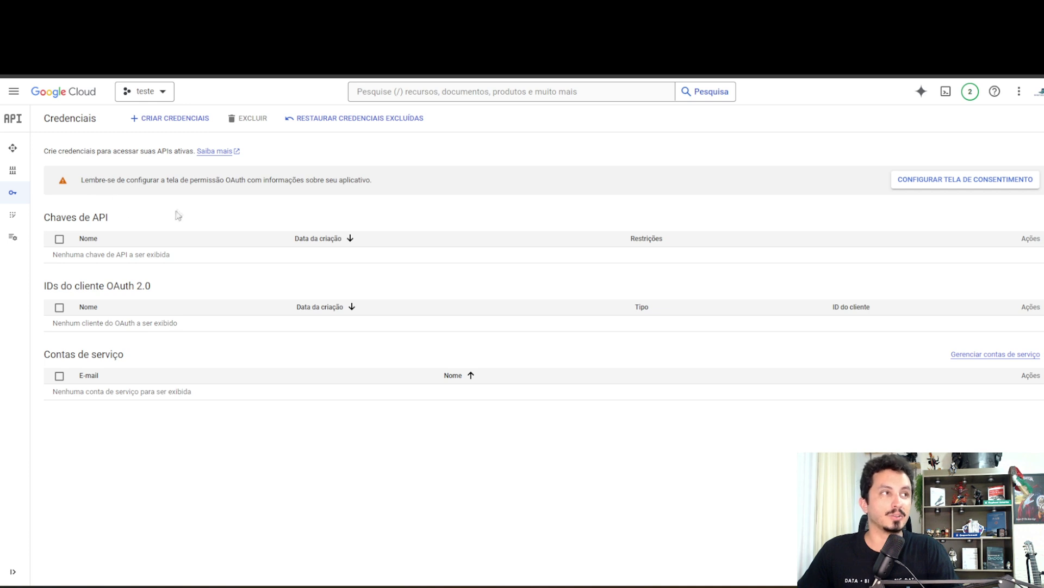
left_click(191, 126)
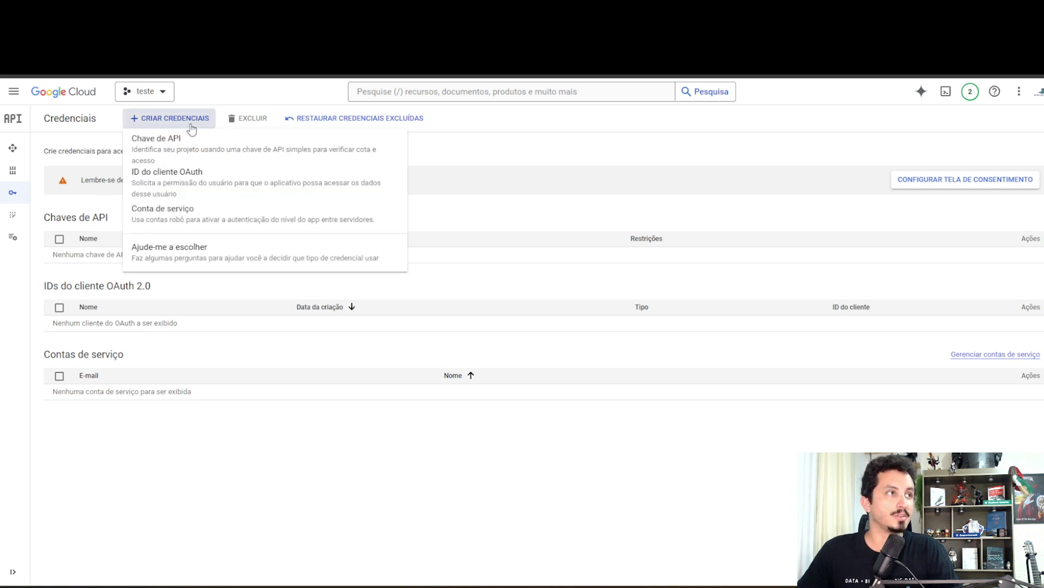
left_click(188, 215)
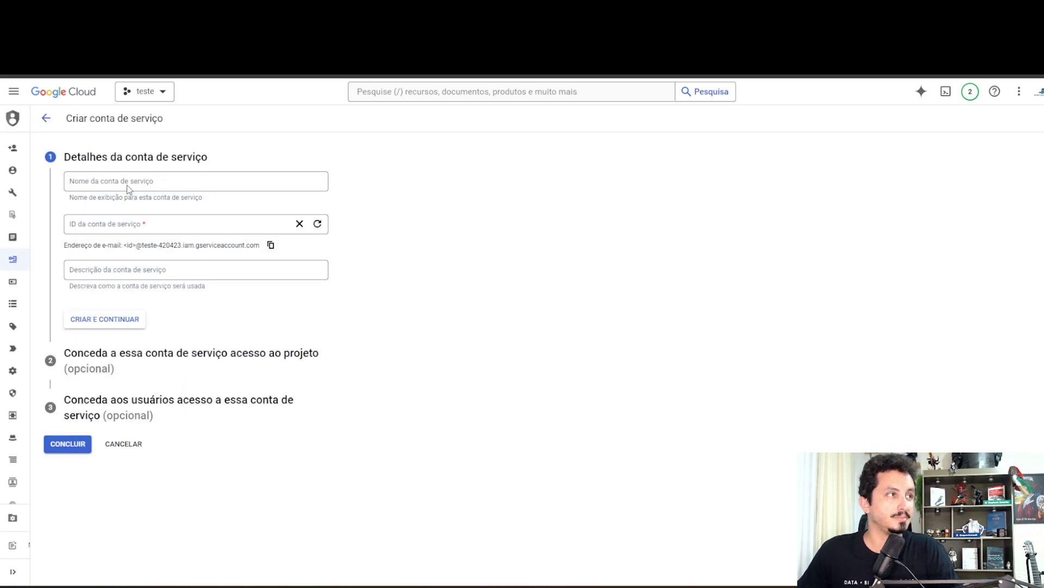
left_click(126, 183)
type("teste")
left_click(345, 229)
left_click(106, 318)
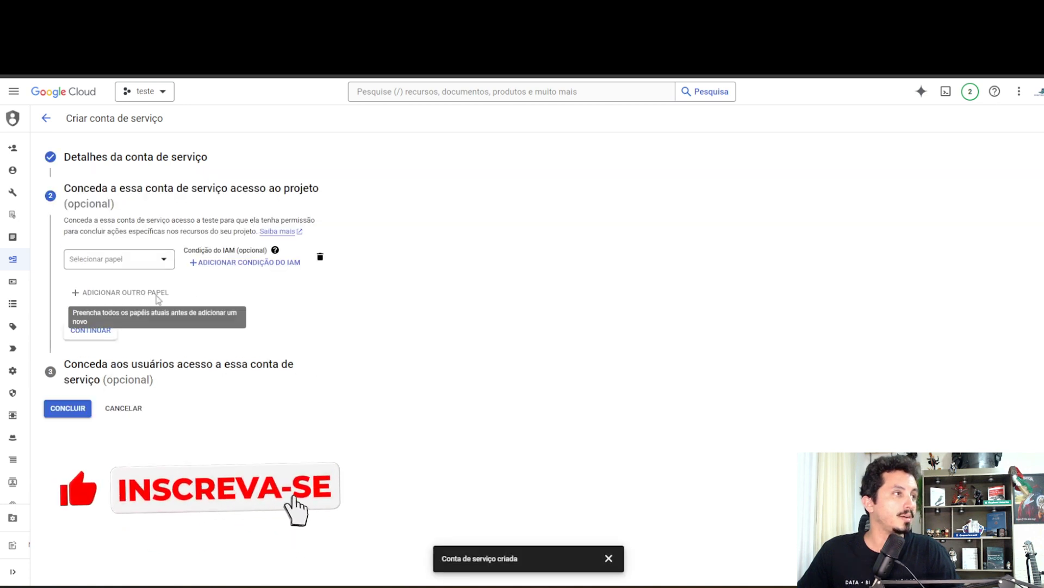
Step: Grant the service account the Proprietário role, finish, and view its details
left_click(120, 259)
mouse_move(204, 315)
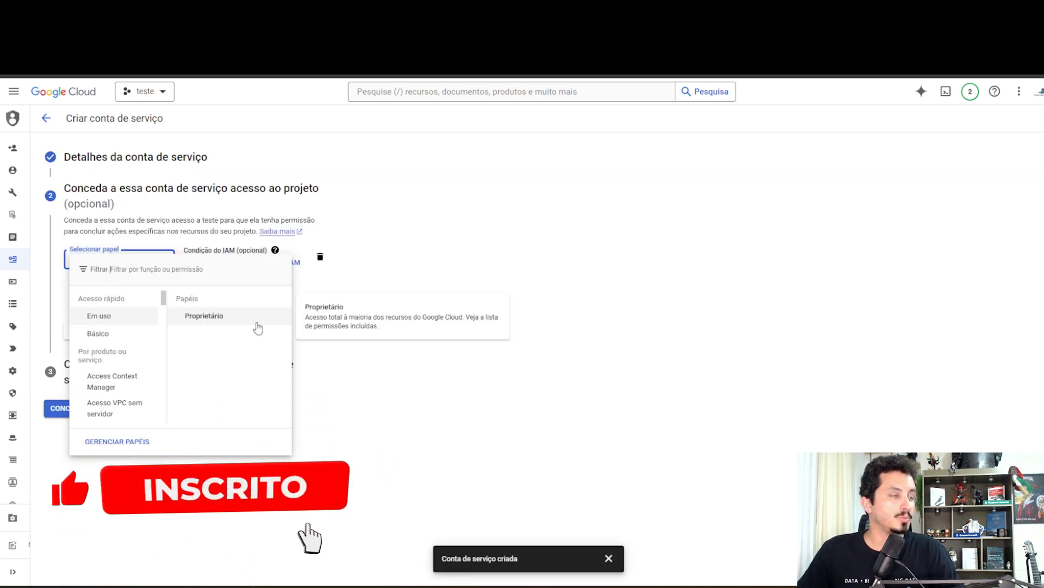
left_click(217, 318)
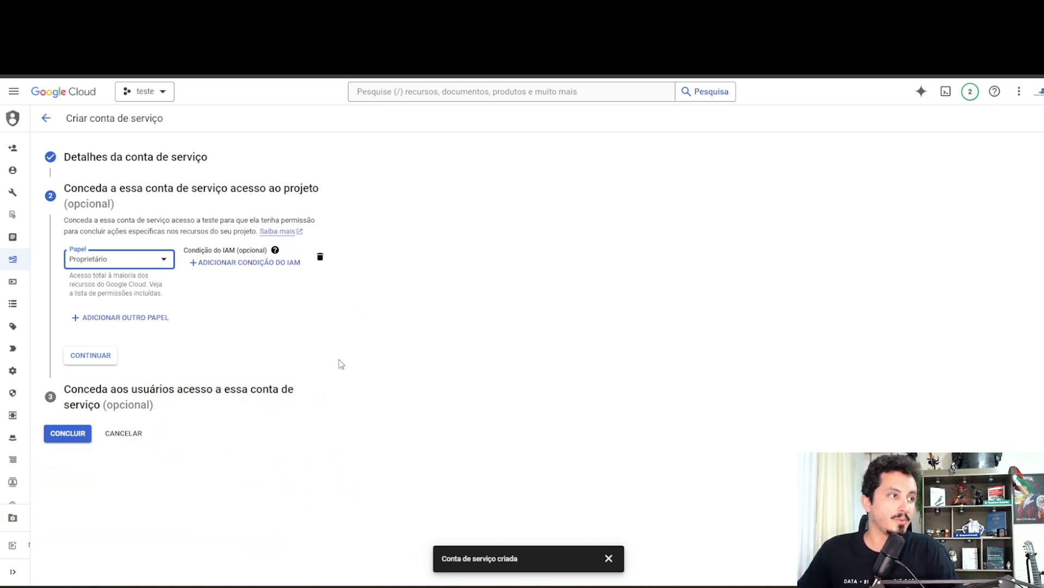
left_click(74, 436)
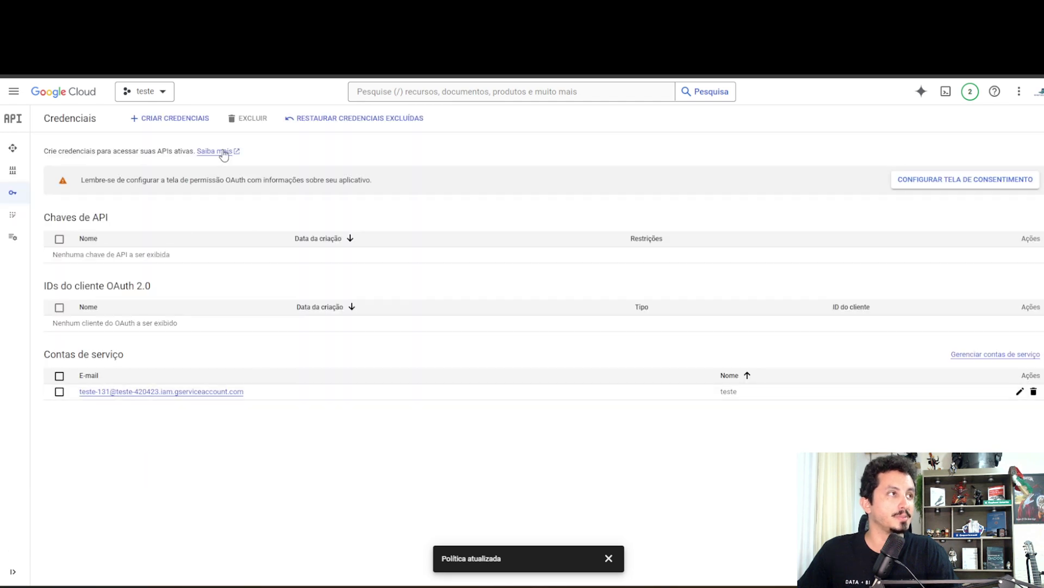
left_click(144, 391)
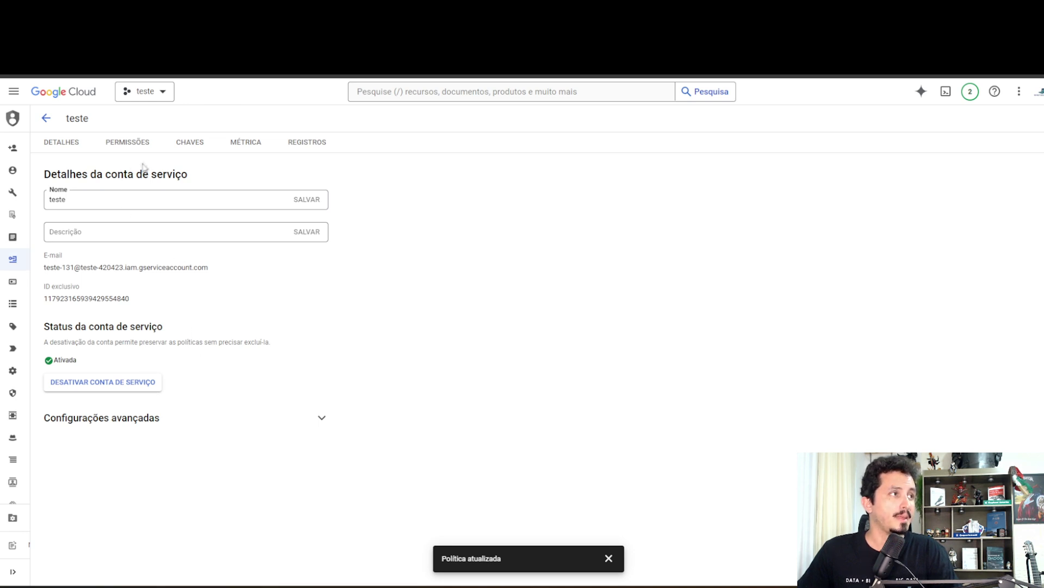
Step: Create a new JSON private key for the teste service account and open the downloaded file
left_click(179, 152)
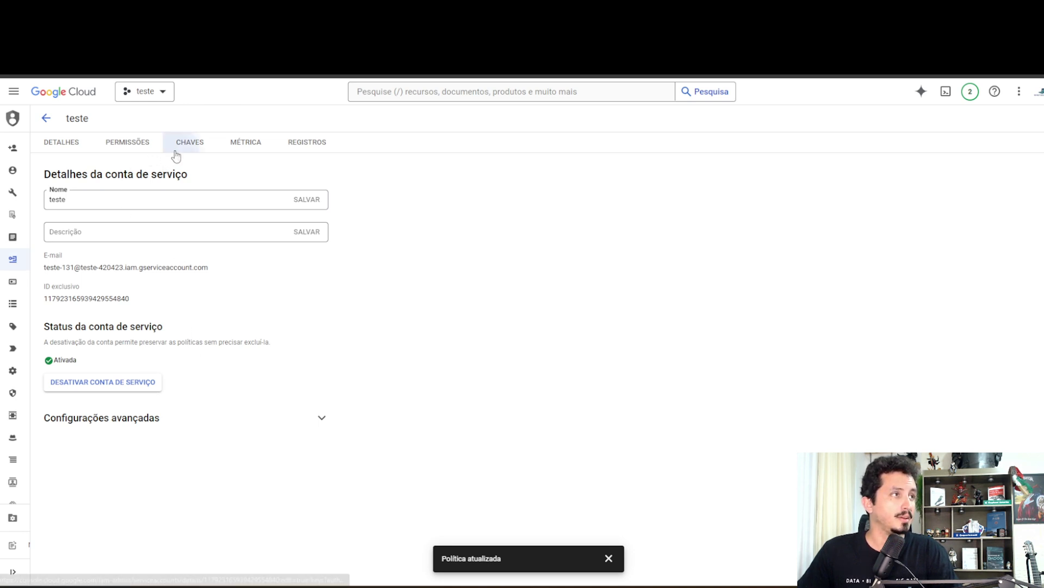
left_click(82, 296)
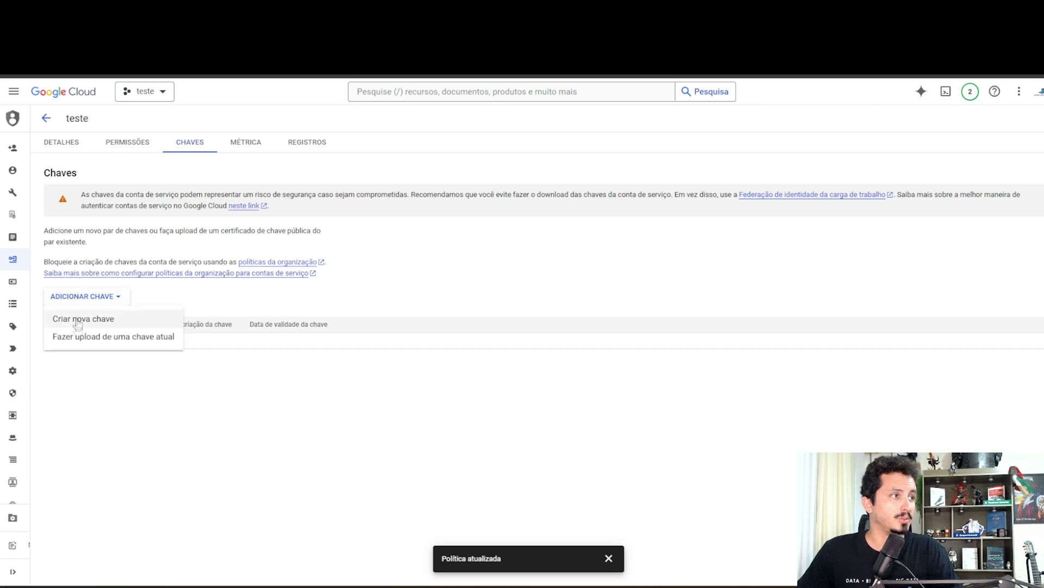
left_click(76, 324)
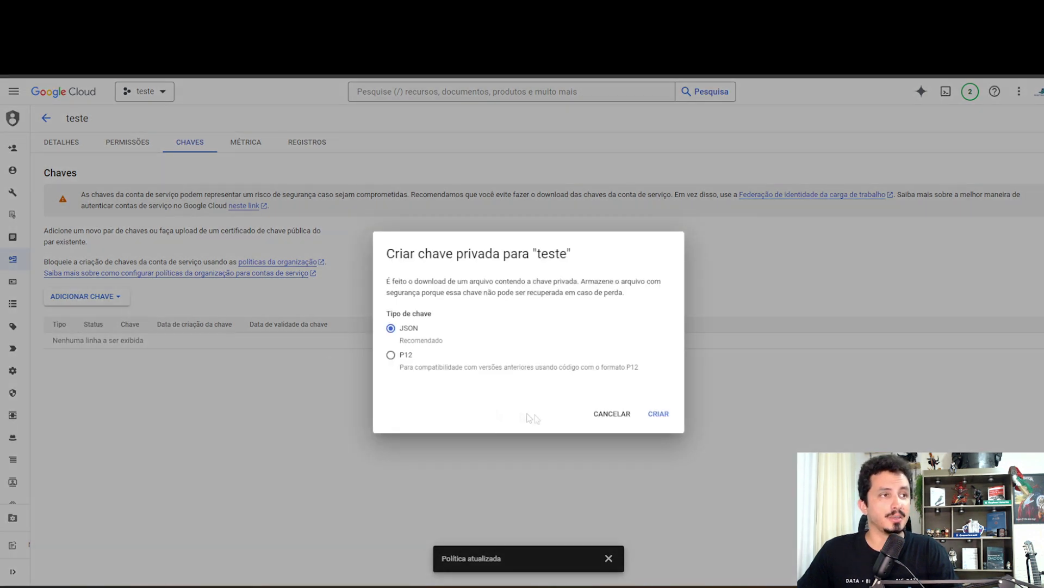
left_click(659, 415)
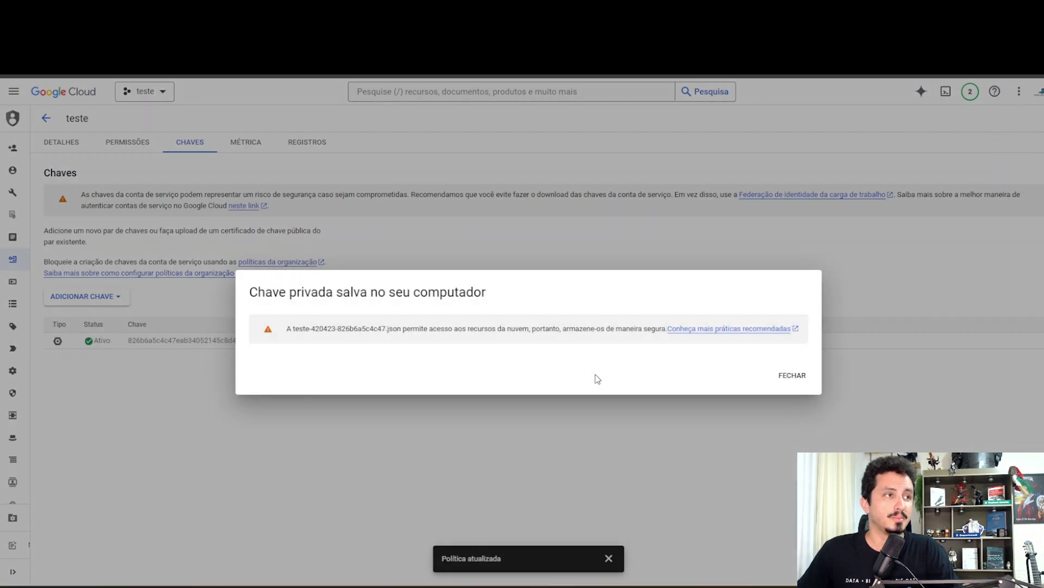
left_click(791, 375)
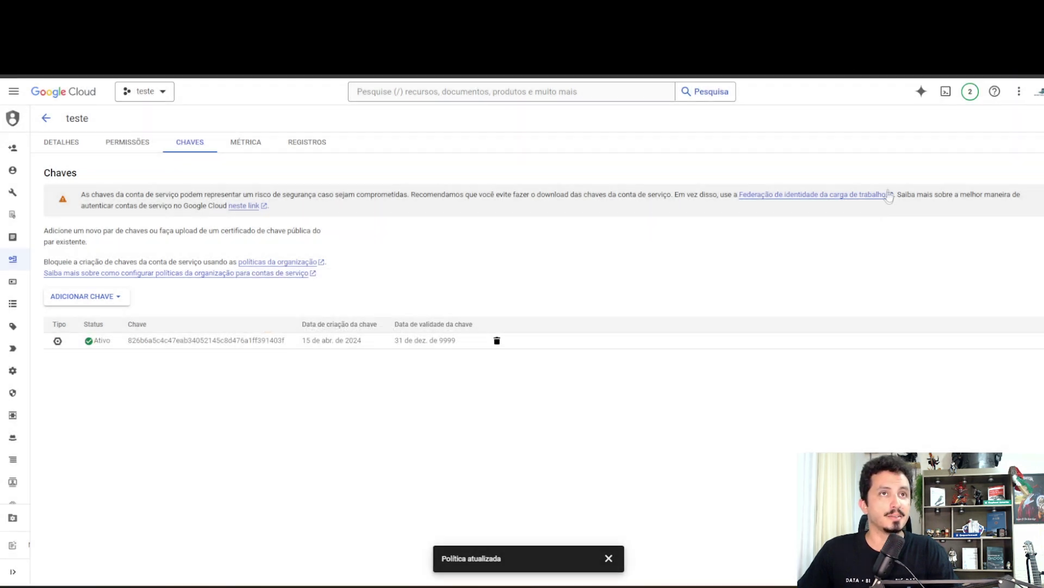
left_click(926, 90)
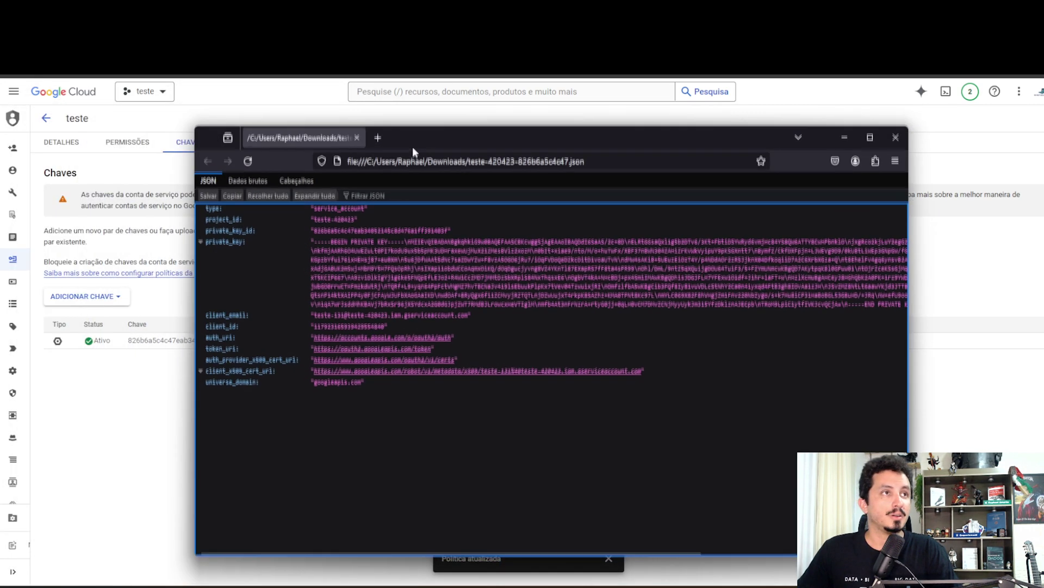
Step: Inspect the downloaded JSON key in Firefox's full-screen JSON viewer
left_click(869, 130)
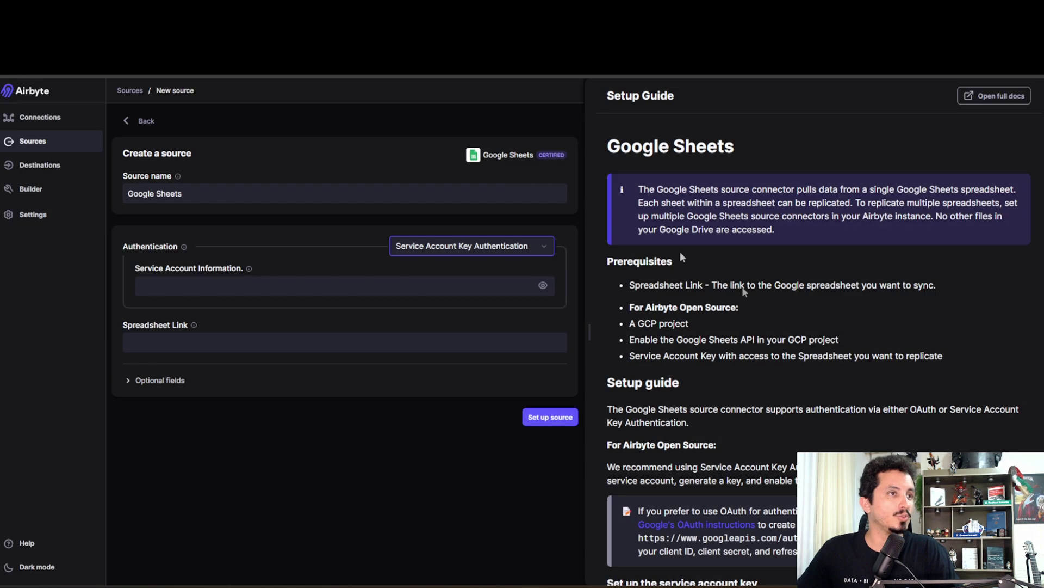
scroll(751, 343, "down", 5)
scroll(751, 343, "down", 5)
scroll(752, 343, "down", 5)
scroll(752, 343, "up", 2)
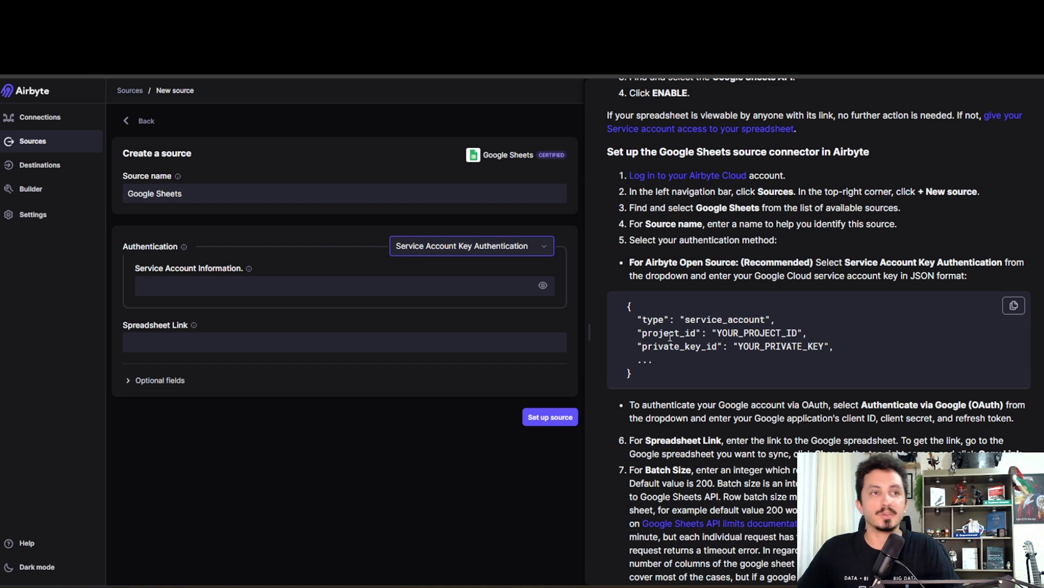
Step: Paste the service-account JSON template into Service Account Information and show it as plain text
scroll(670, 336, "up", 2)
scroll(670, 336, "up", 2)
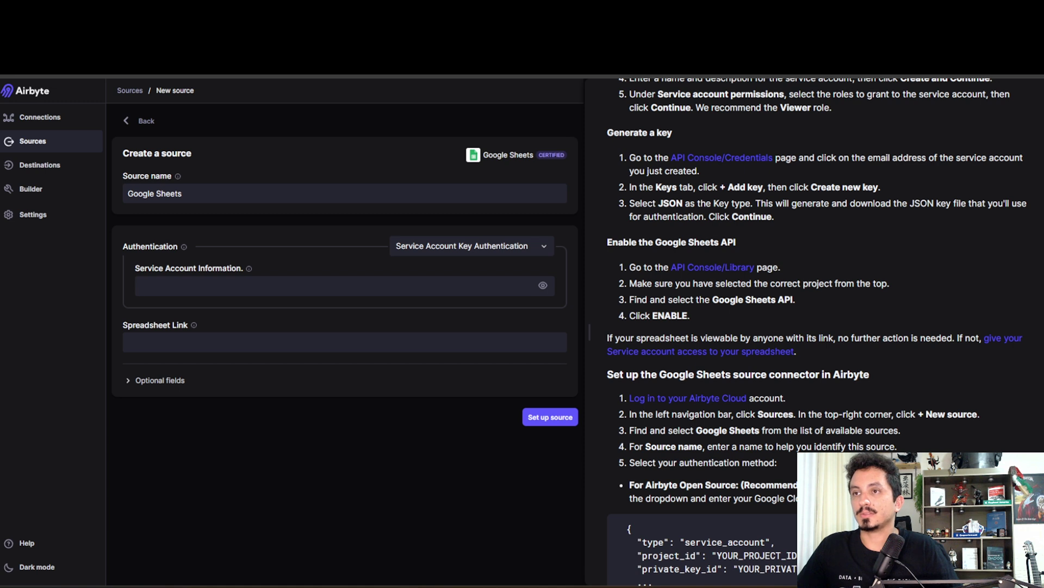
left_click(294, 286)
key("ctrl+v")
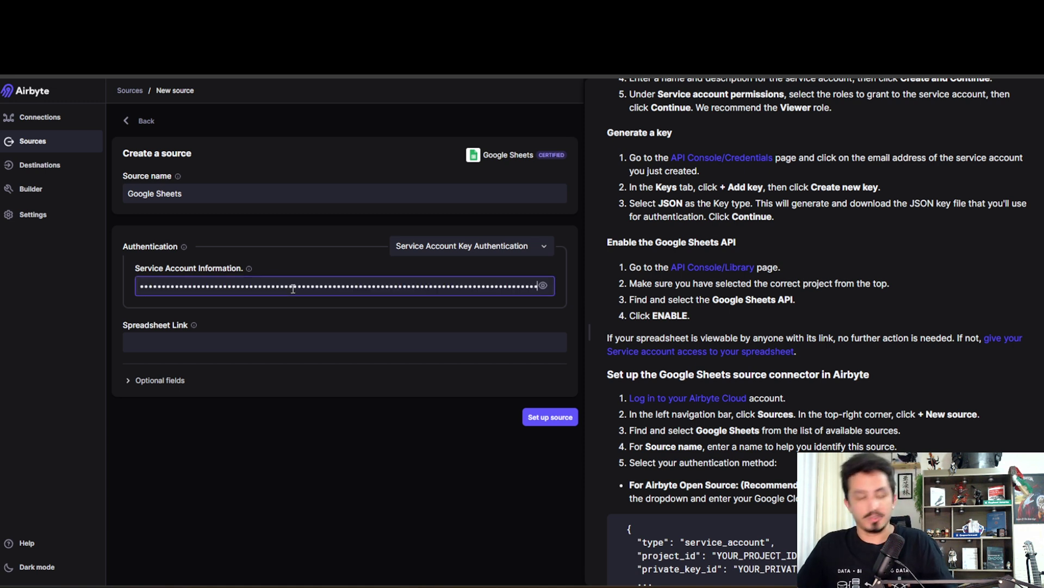
left_click(540, 285)
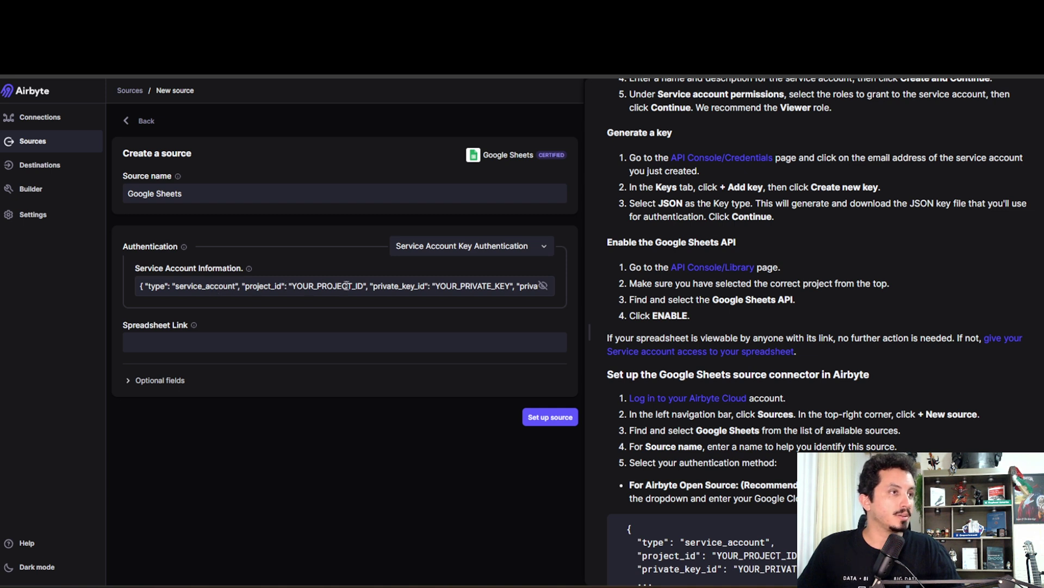
Step: Replace the project ID and private key ID placeholders with the real values
left_click_drag(363, 286, 292, 286)
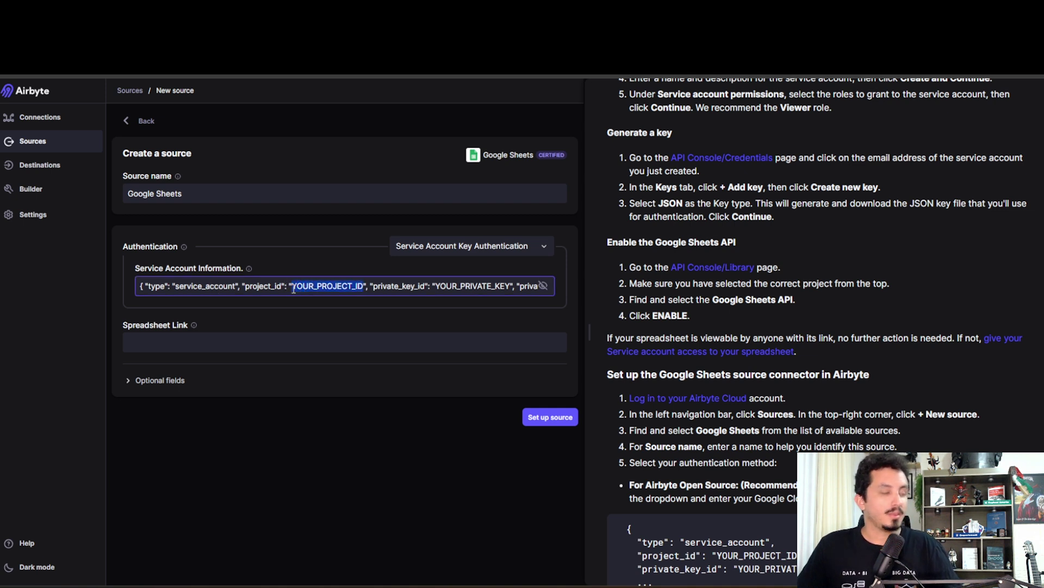
key("ctrl+v")
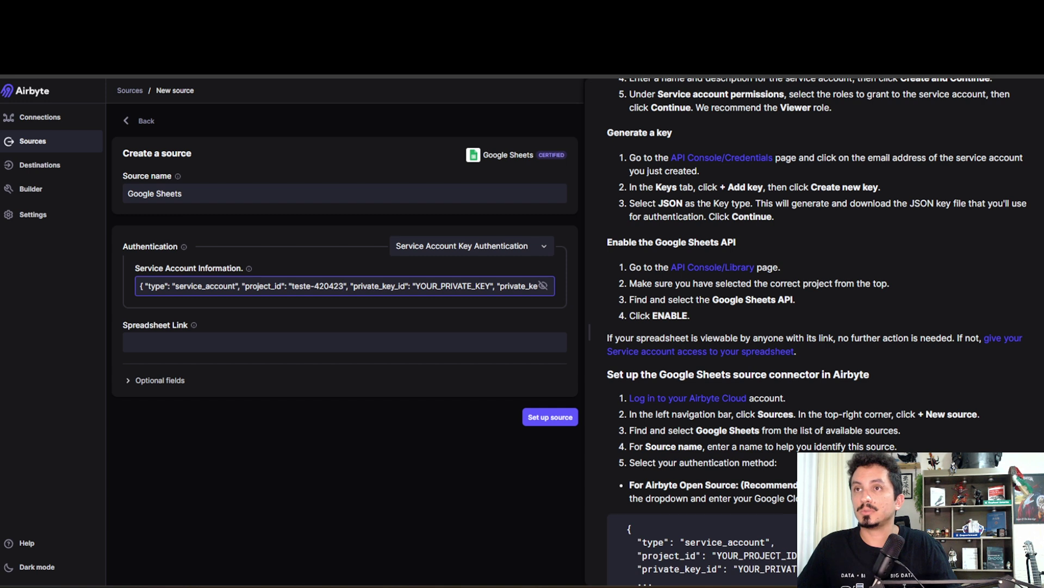
key("Tab")
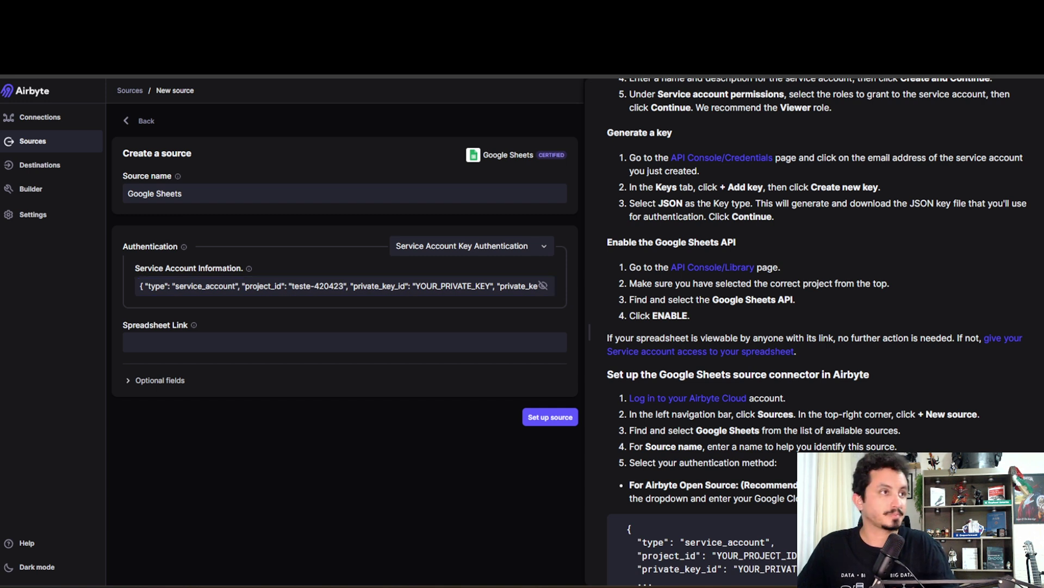
left_click_drag(491, 285, 428, 283)
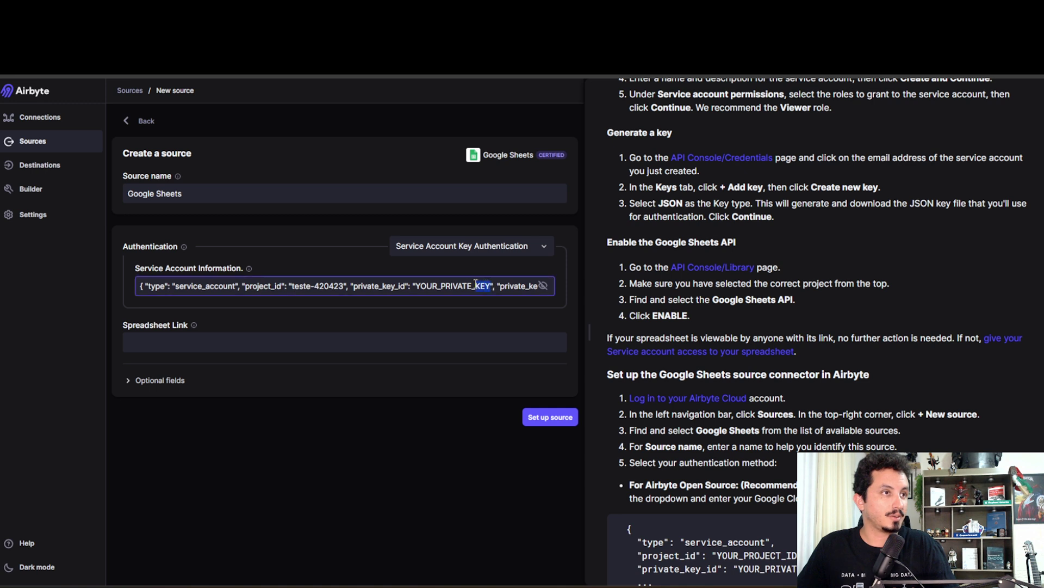
key("ctrl+v")
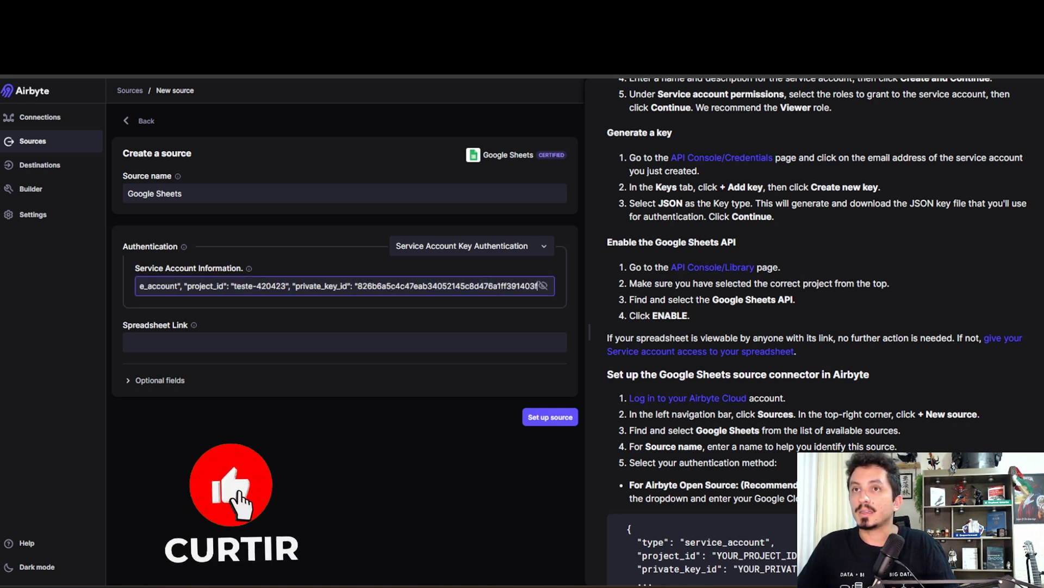
key("Tab")
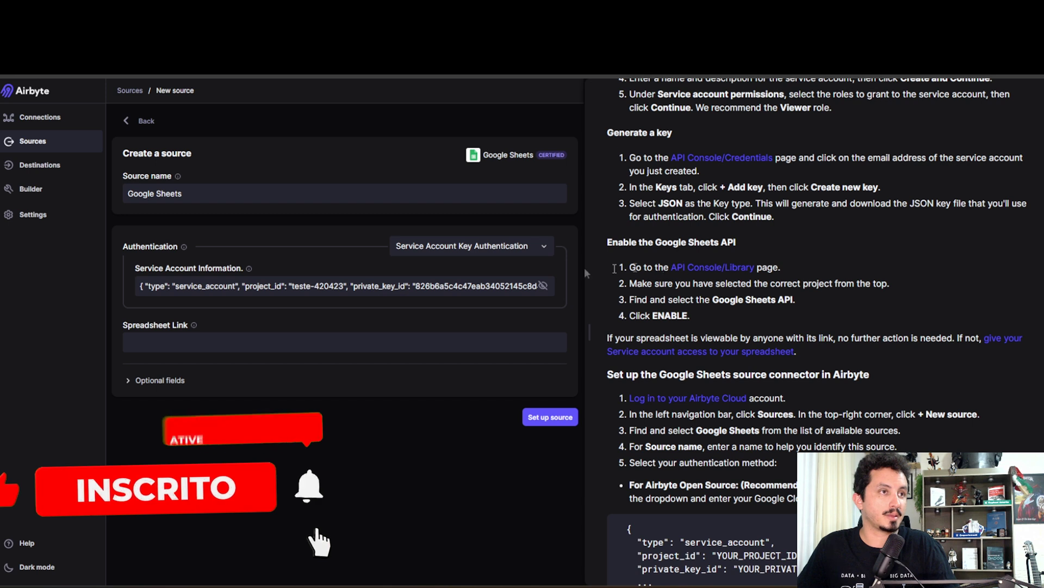
Step: Replace the private_key placeholder with the real private key
left_click(541, 287)
key("ctrl+a")
left_click(341, 286)
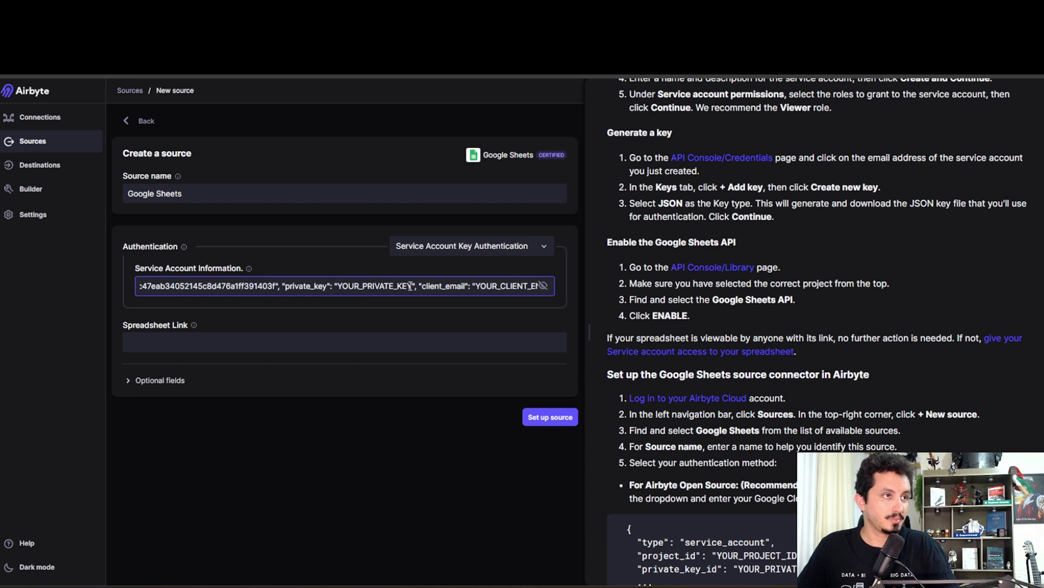
left_click_drag(413, 286, 343, 283)
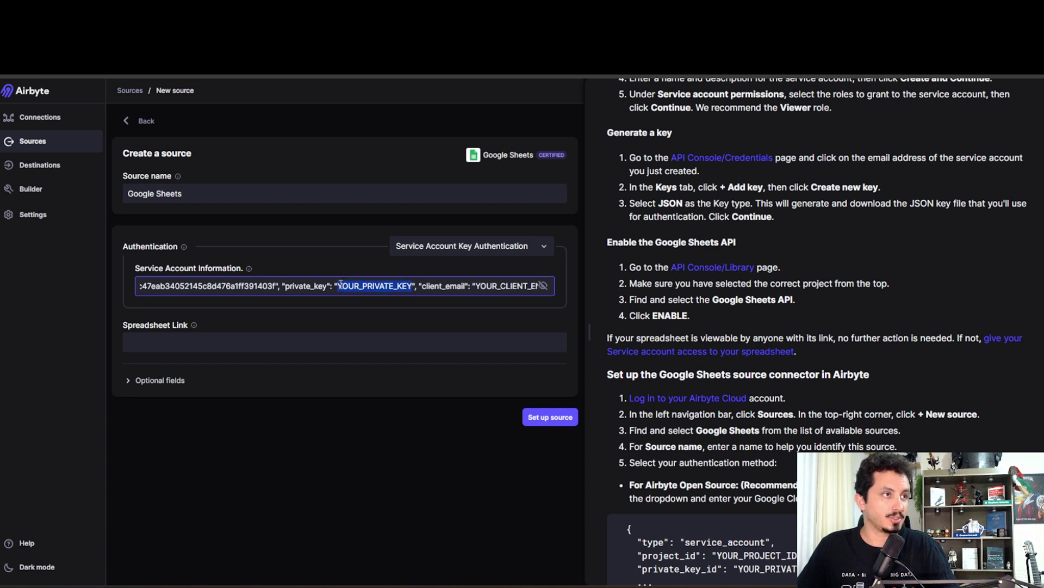
key("ctrl+v")
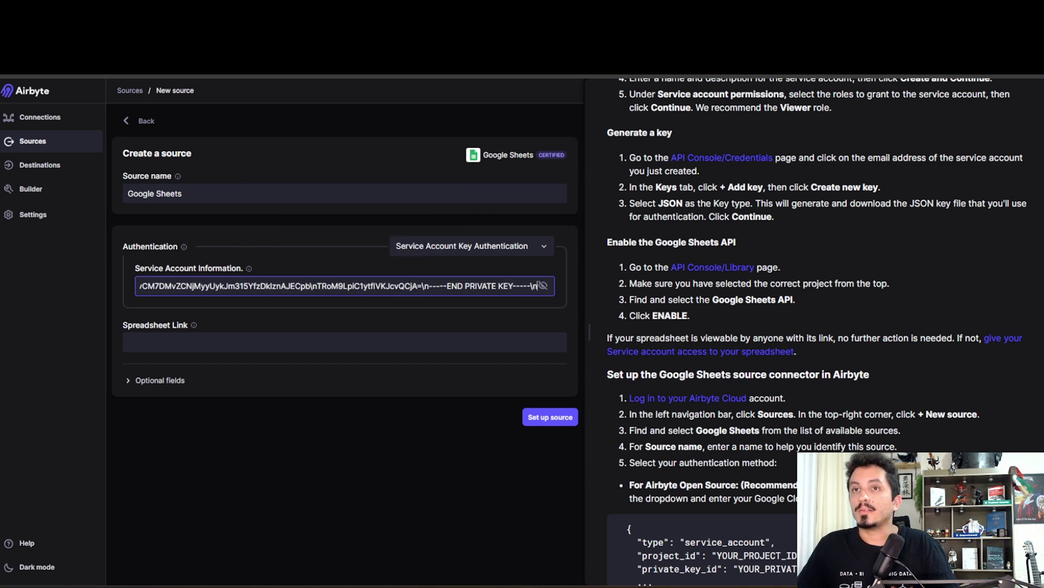
key("Tab")
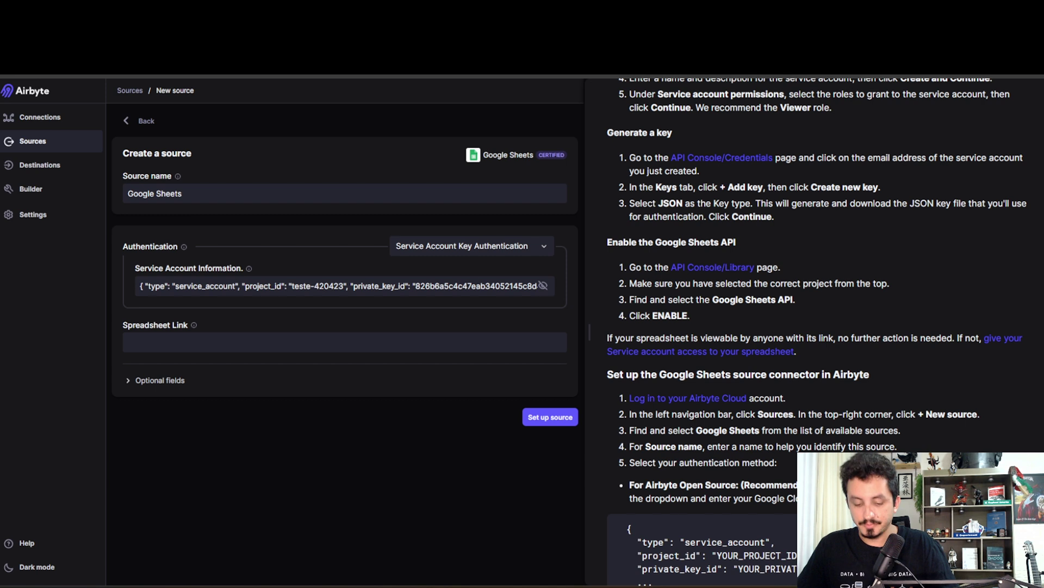
Step: Replace the YOUR_CLIENT_EMAIL placeholder with the service account's email
left_click_drag(336, 289, 656, 296)
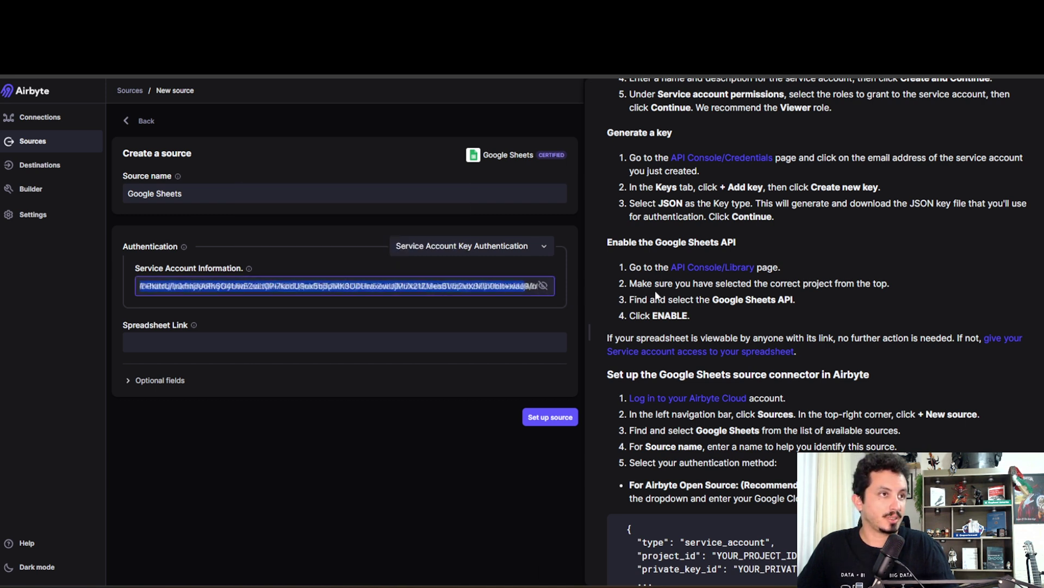
left_click(350, 286)
left_click_drag(410, 286, 331, 286)
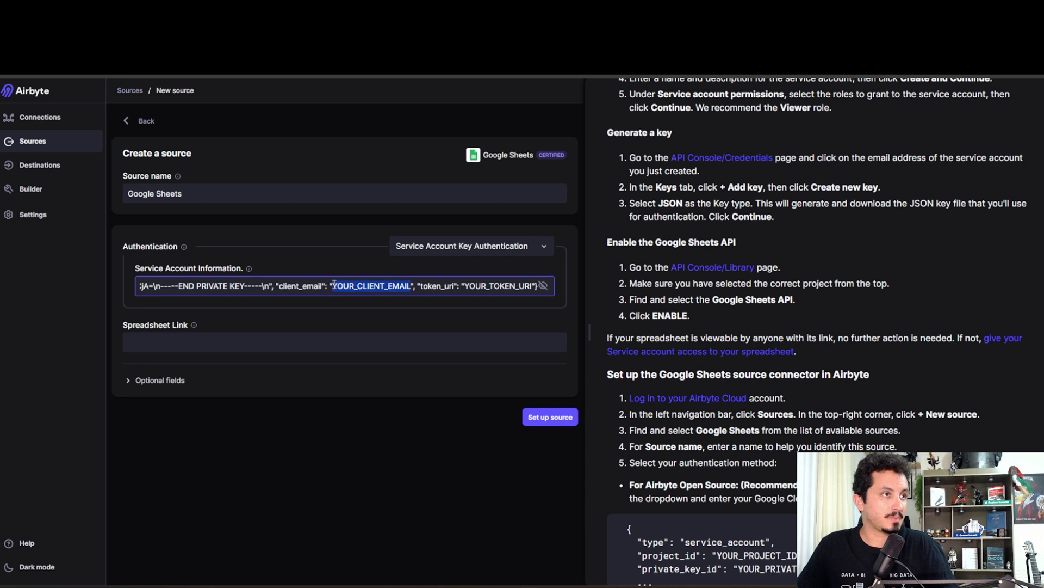
key("ctrl+v")
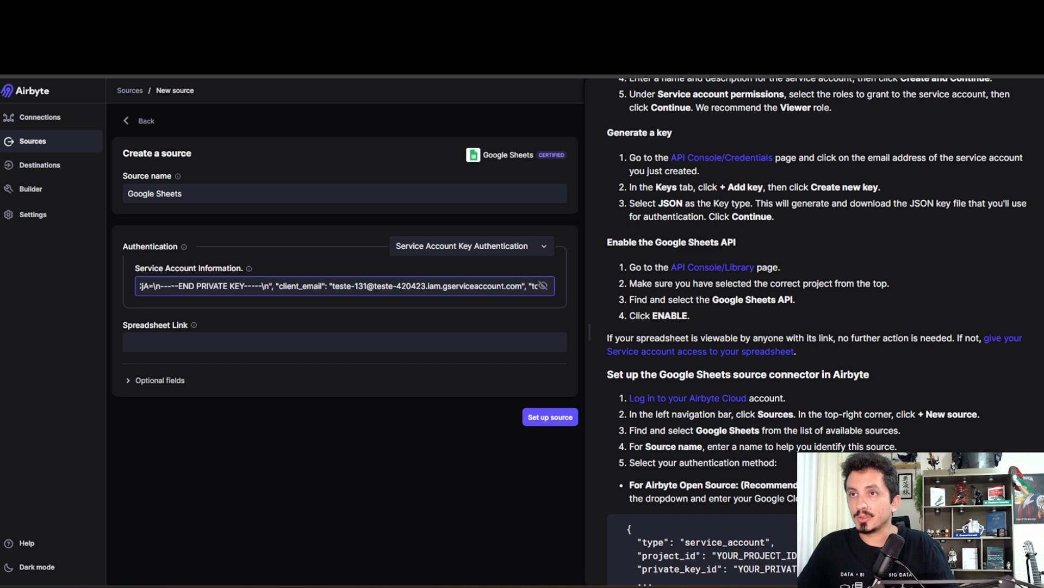
key("Tab")
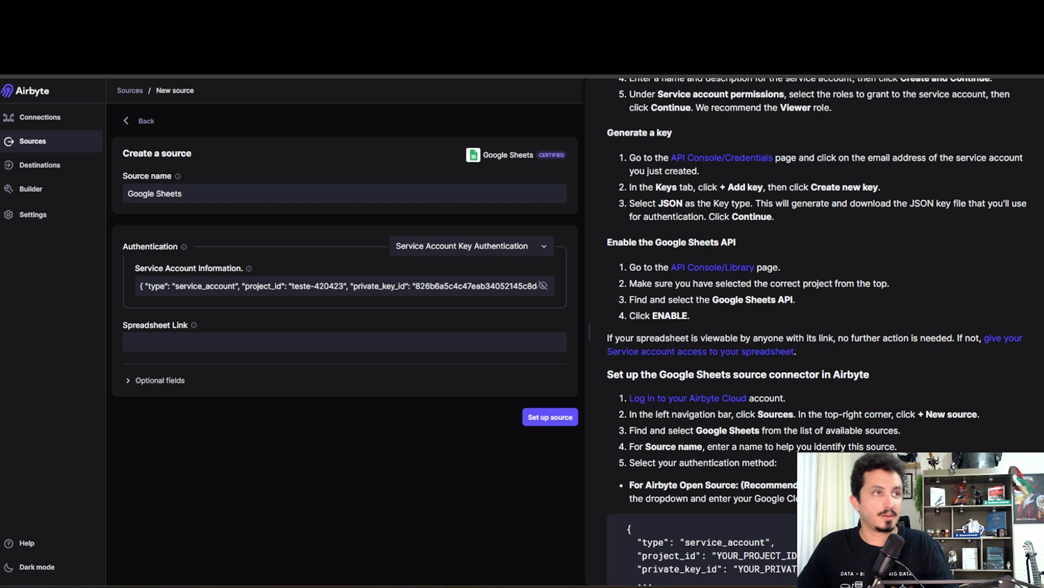
left_click(551, 291)
key("ctrl+a")
key("ctrl+v")
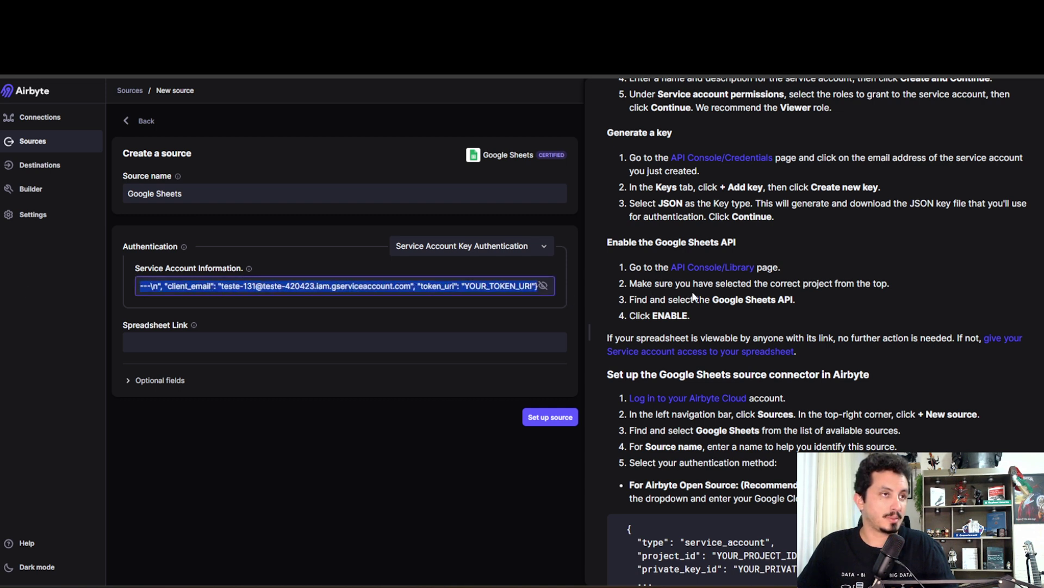
left_click_drag(532, 285, 463, 287)
key("ctrl+v")
left_click(469, 324)
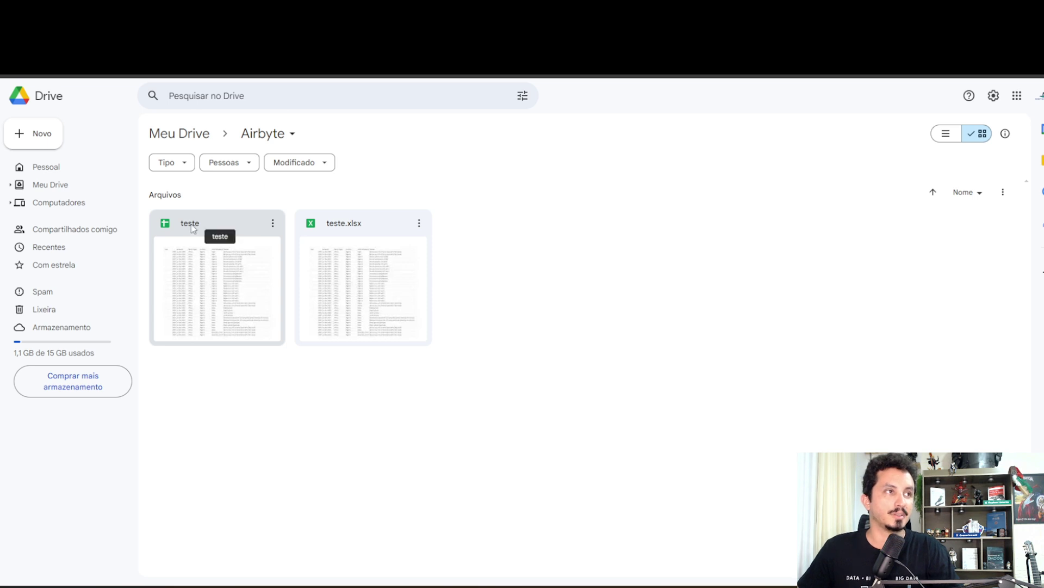
Step: Open teste.xlsx from the Airbyte folder in the Google Sheets editor
left_click(369, 265)
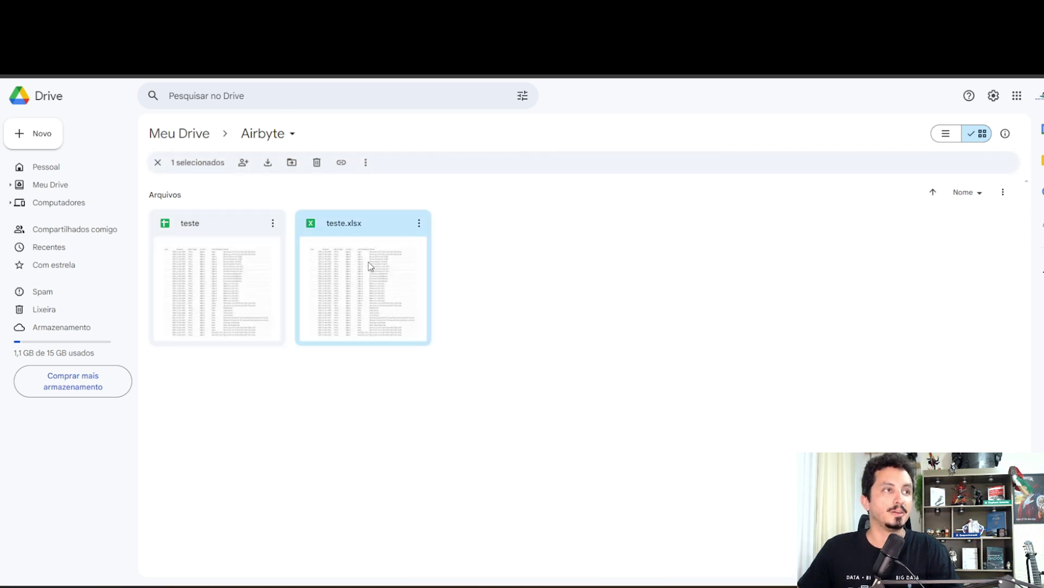
double_click(368, 262)
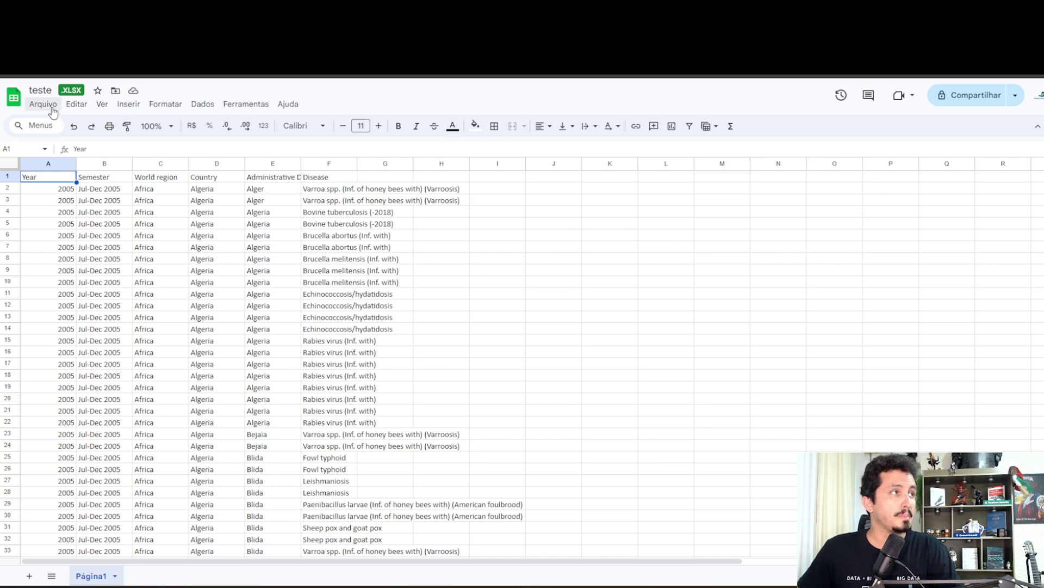
Step: Save teste.xlsx as a native Google Sheets file renamed 'teste 2'
left_click(44, 104)
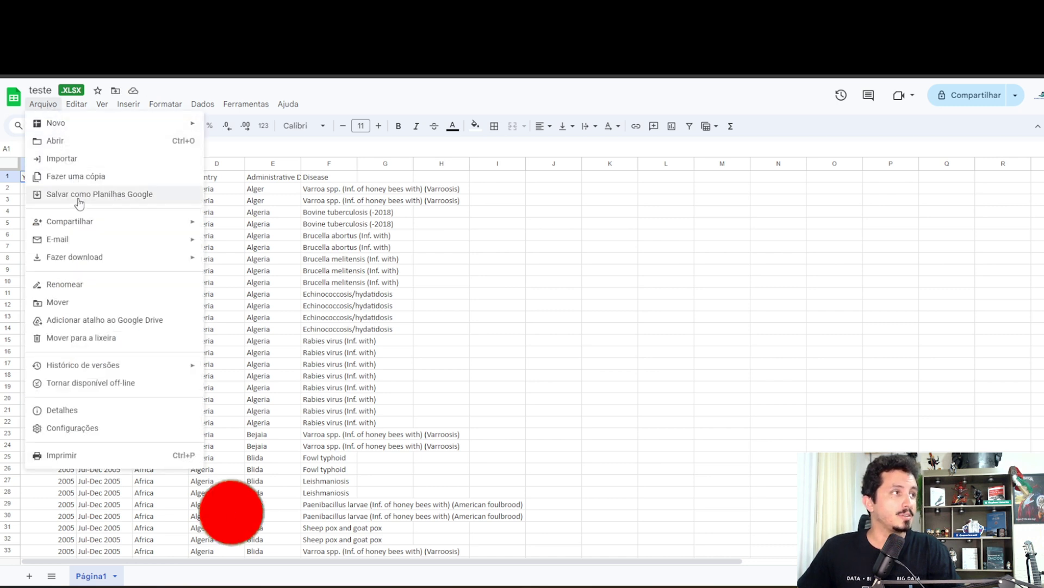
left_click(109, 193)
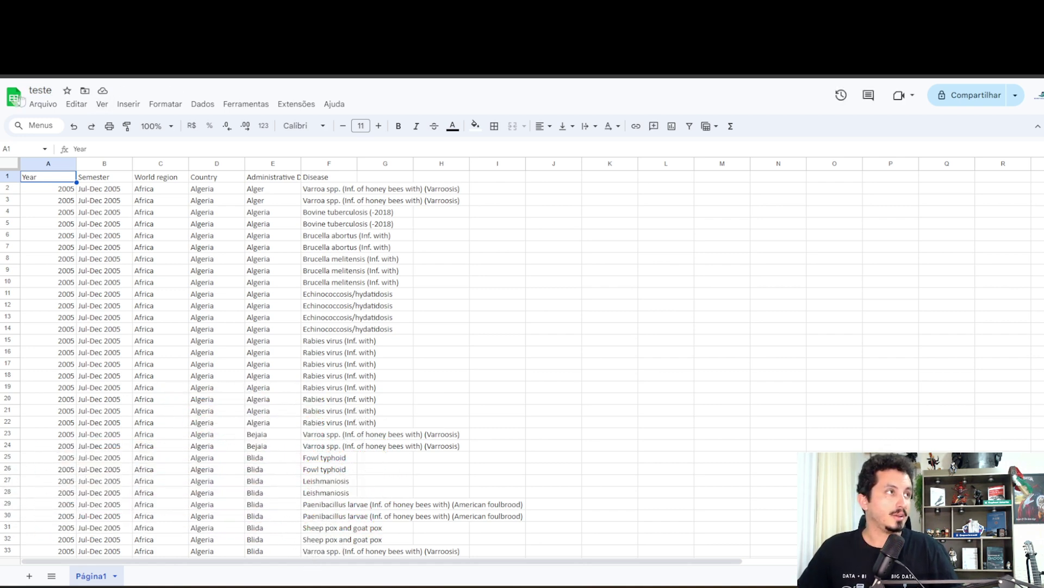
left_click(51, 90)
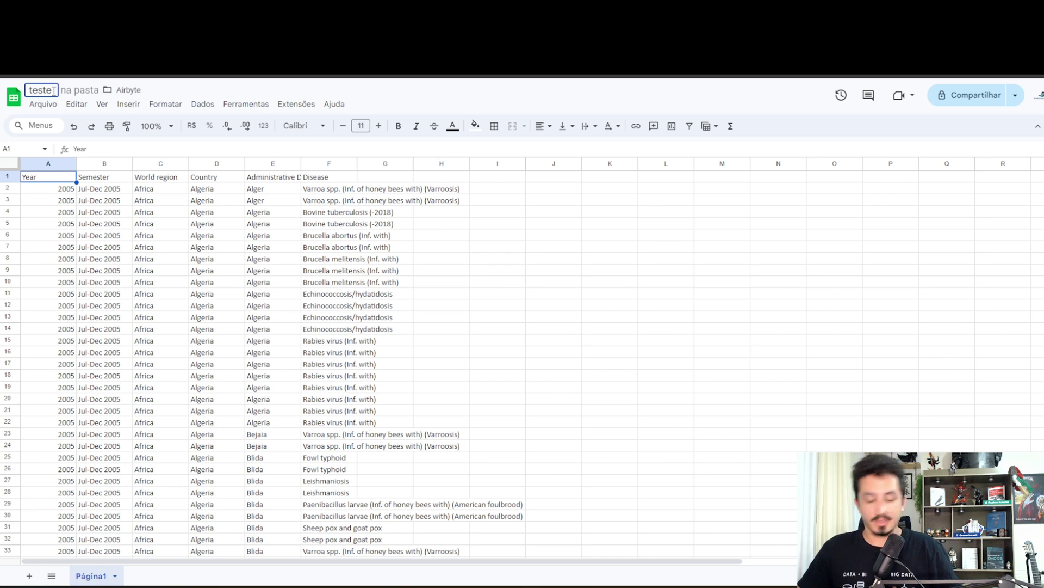
type("2")
left_click(563, 269)
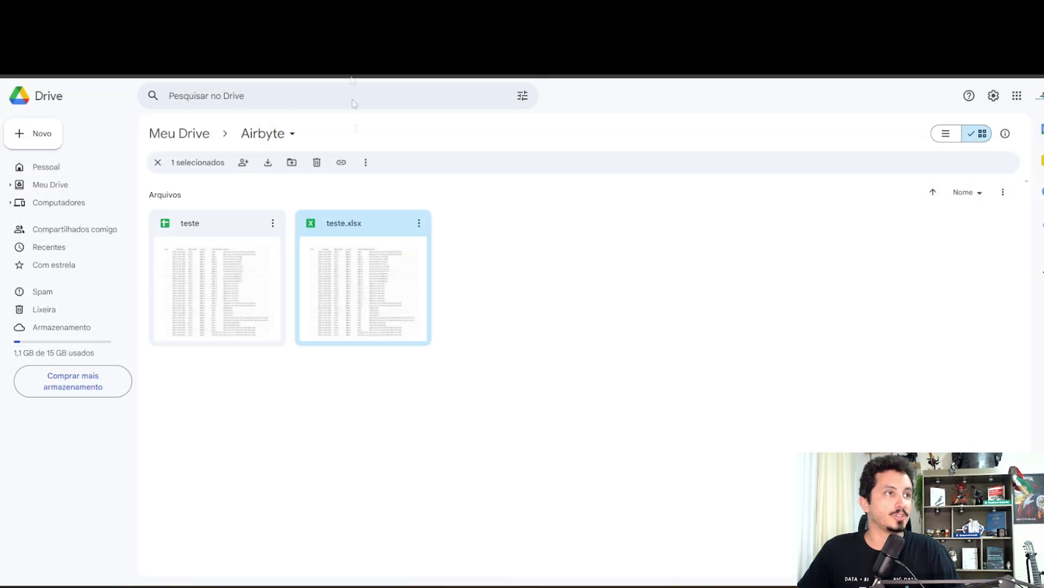
left_click(520, 250)
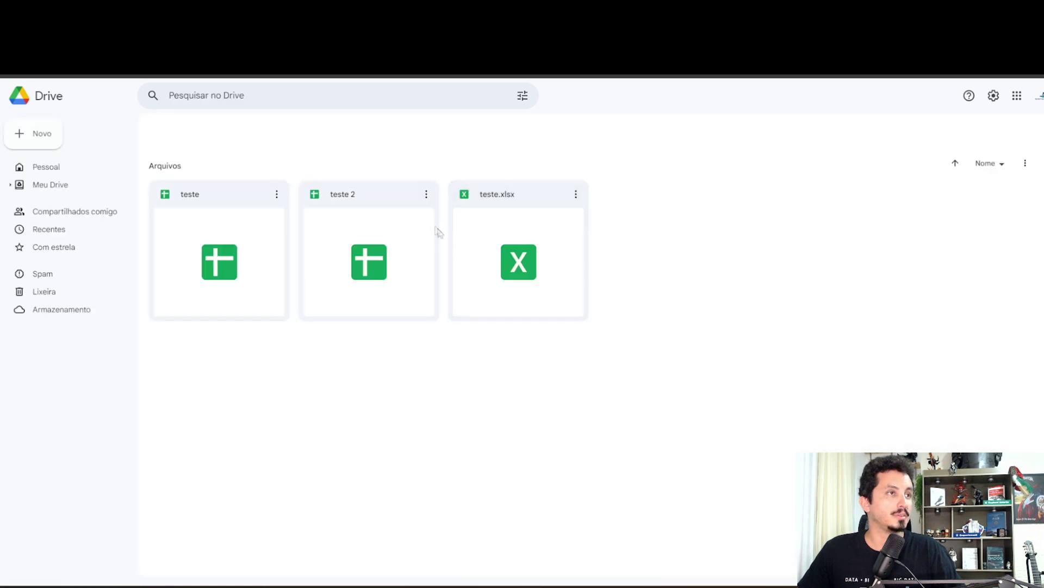
Step: Share teste 2 so anyone with the link can view it, and copy the link
left_click(418, 223)
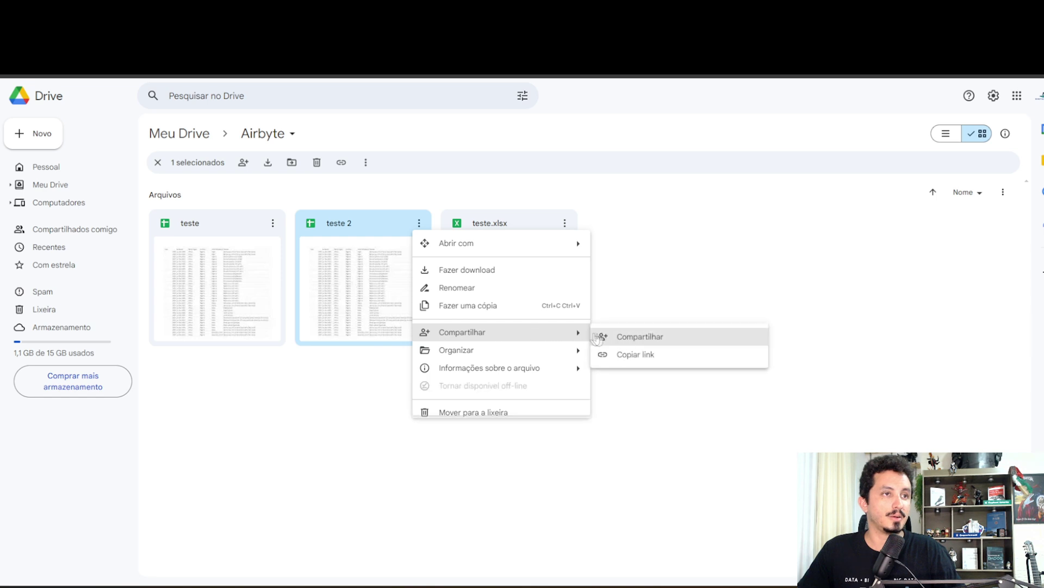
left_click(621, 337)
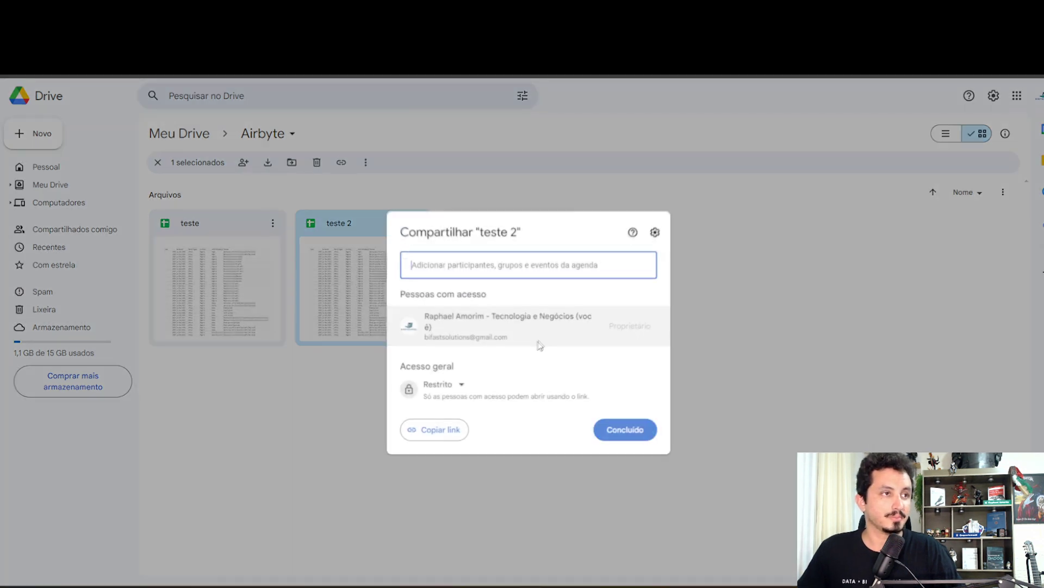
left_click(463, 386)
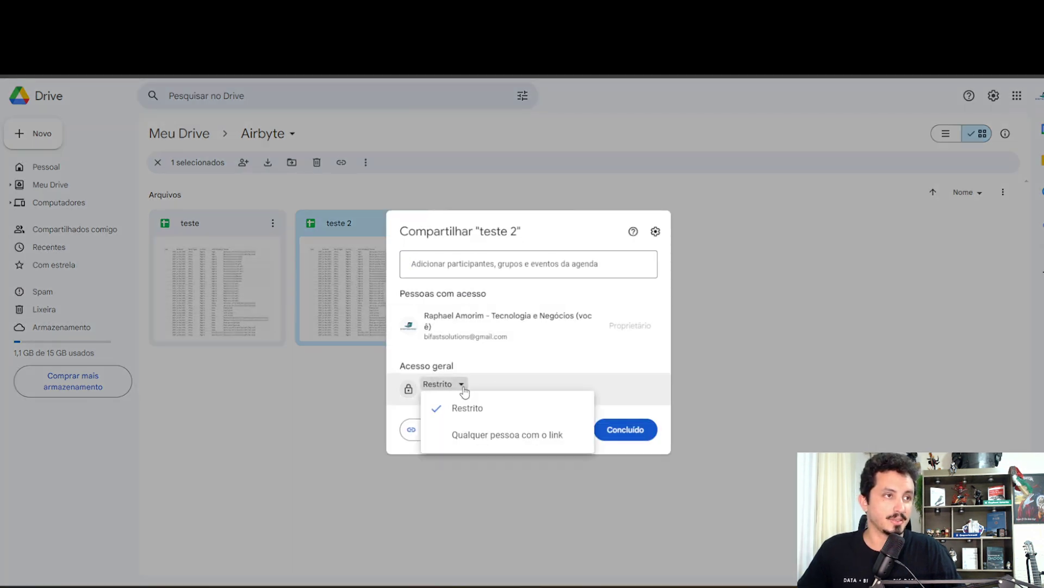
left_click(484, 436)
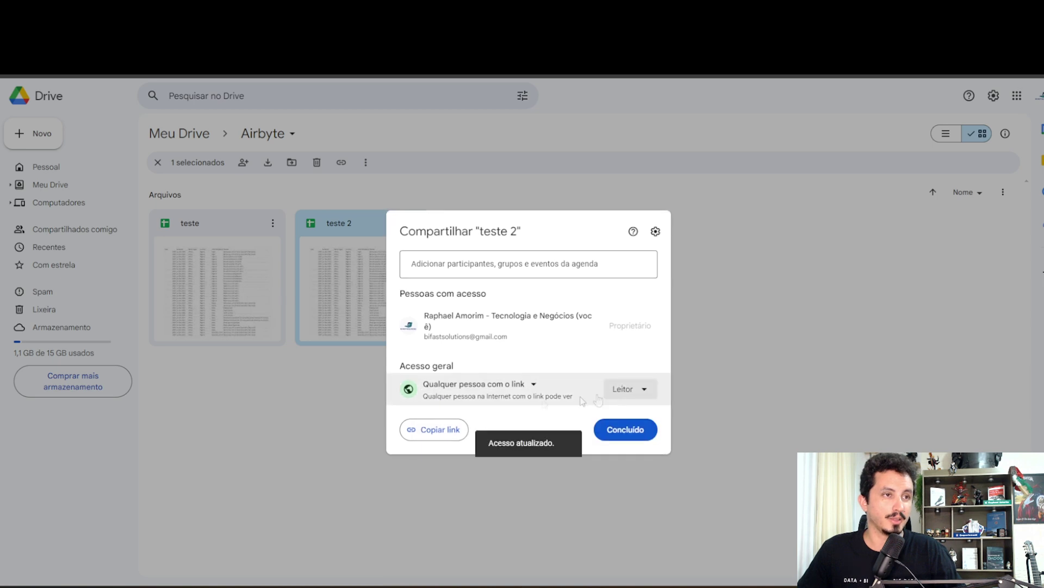
left_click(437, 430)
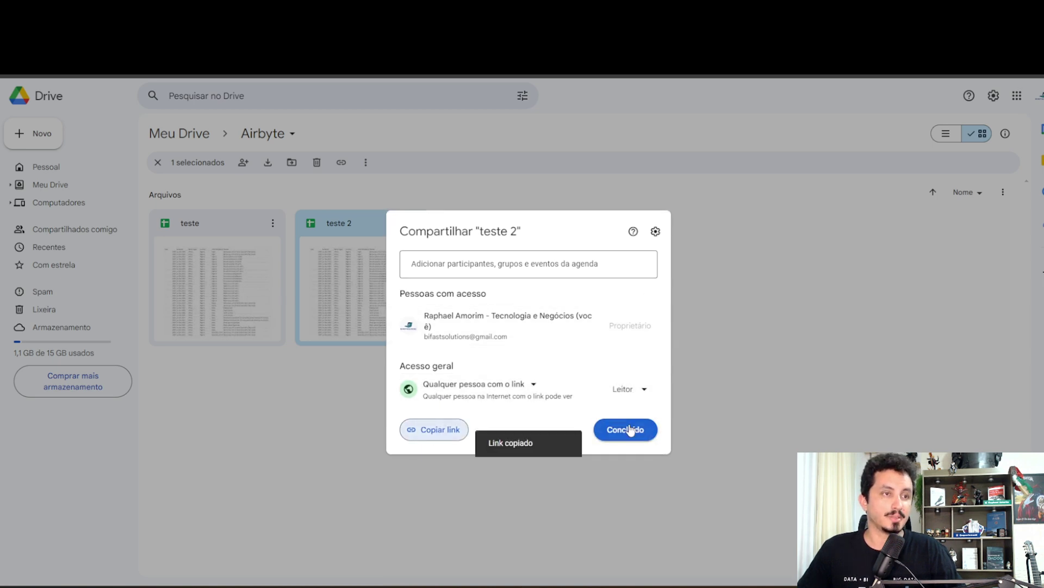
left_click(629, 429)
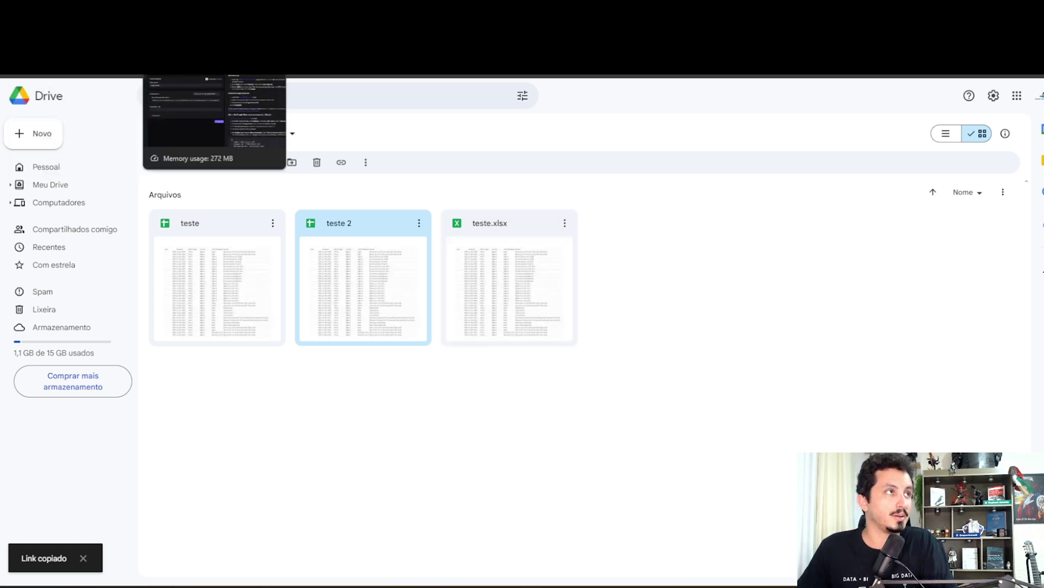
left_click(214, 68)
Step: Paste the teste 2 share link into Spreadsheet Link and expand Optional fields
left_click(223, 342)
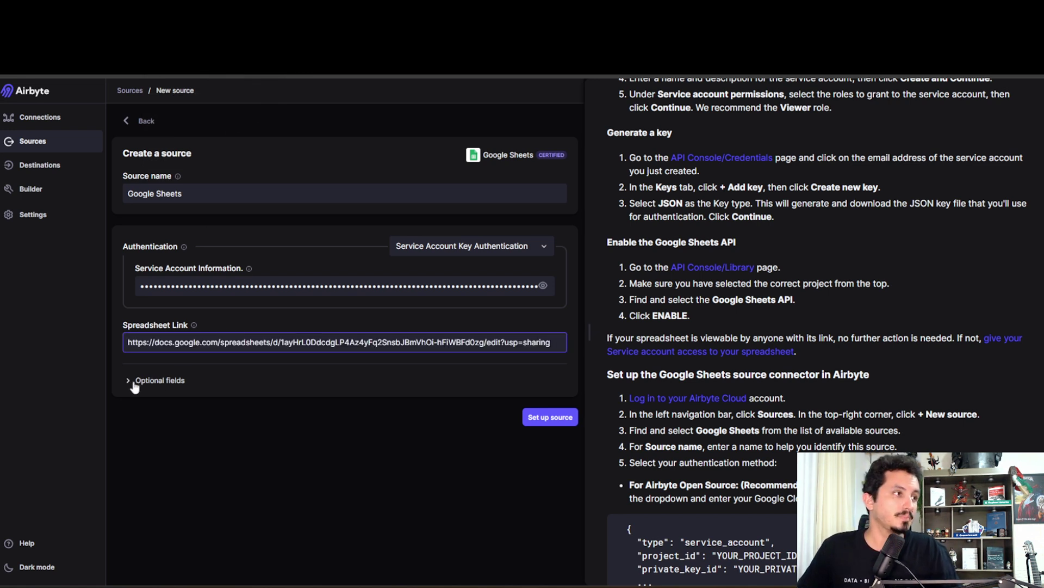
left_click(129, 381)
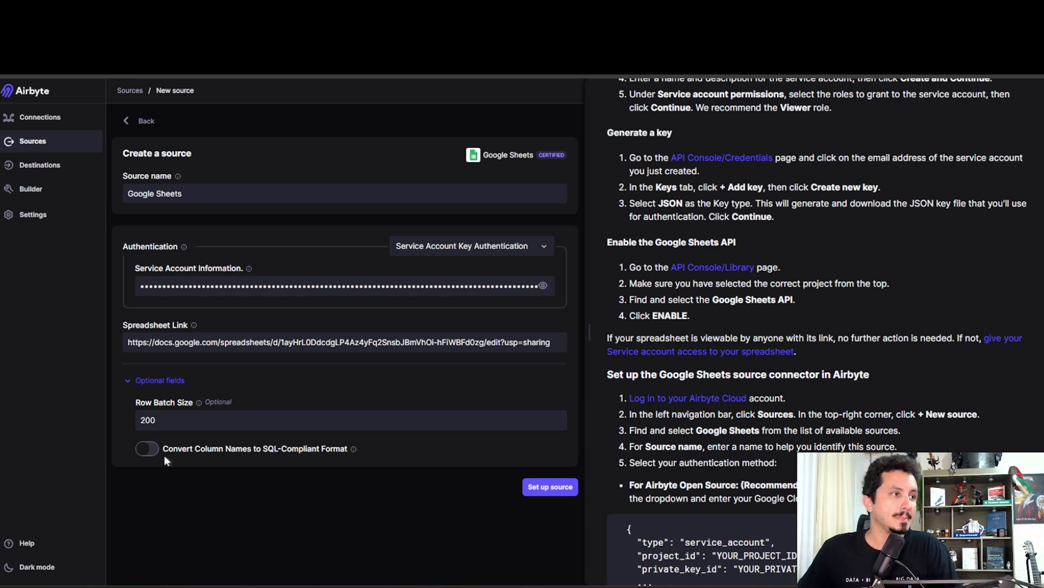
Step: Enable 'Convert Column Names to SQL-Compliant Format' and set up the Google Sheets source
left_click(151, 450)
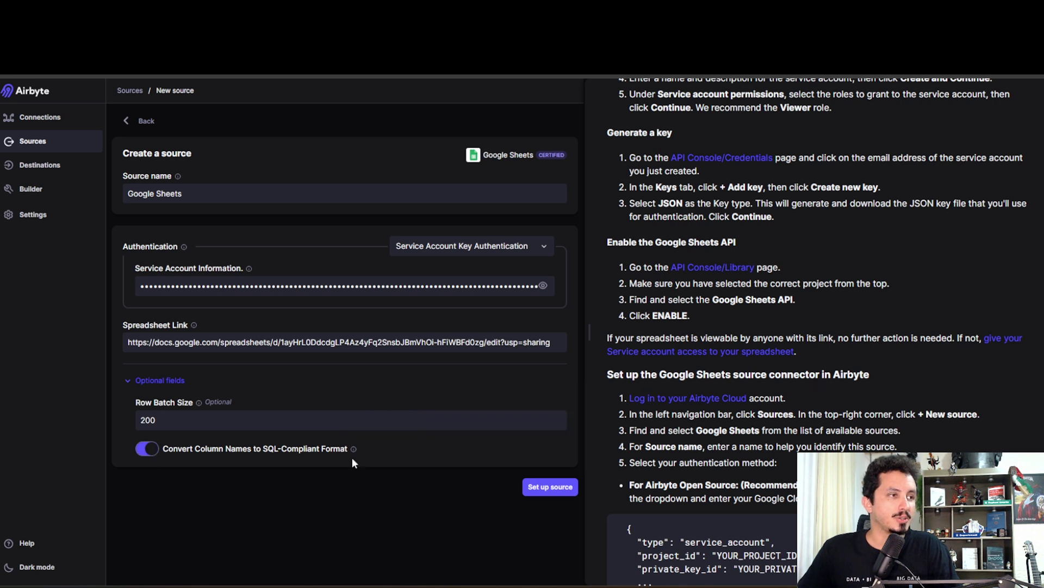
mouse_move(353, 448)
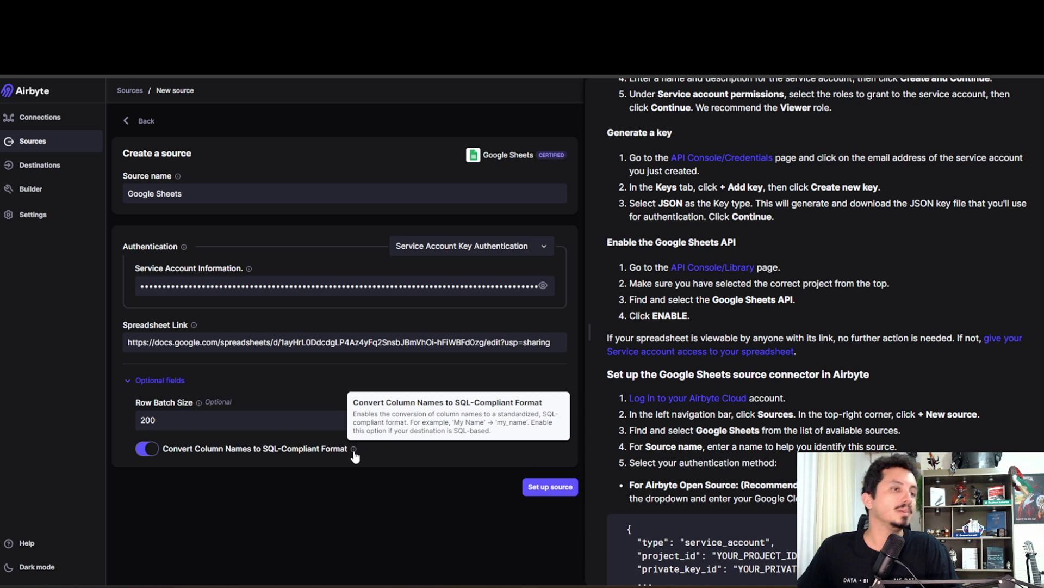
left_click(536, 486)
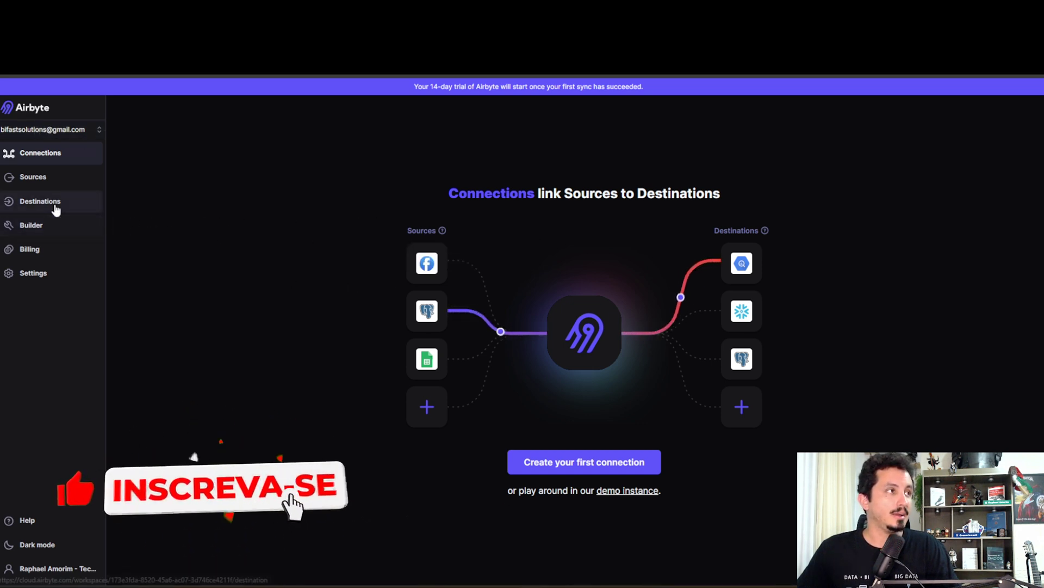
Step: Search source connectors for 'sheets' and open the saved Google Sheets source
left_click(48, 188)
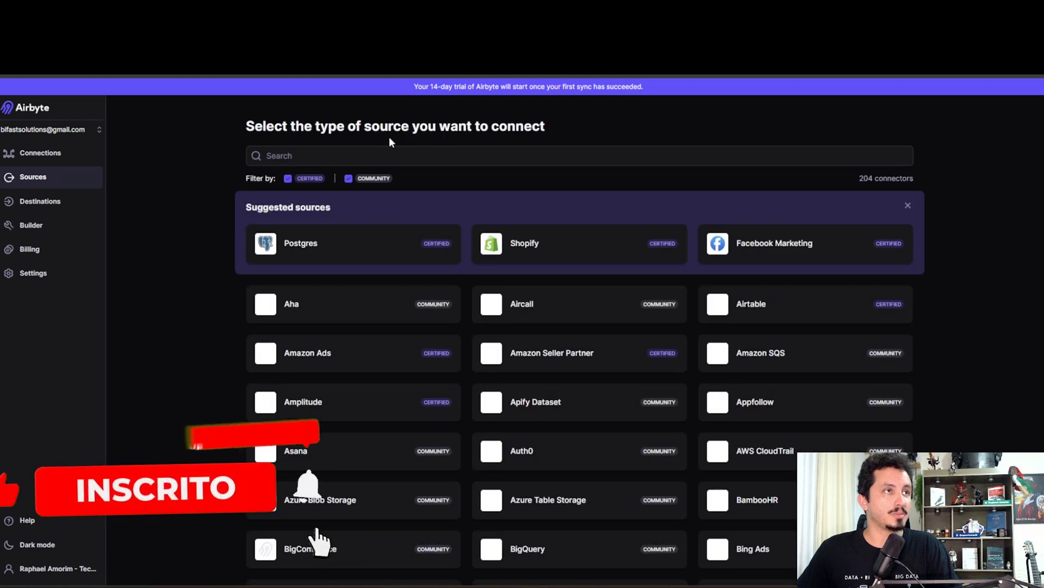
left_click(382, 153)
type("g")
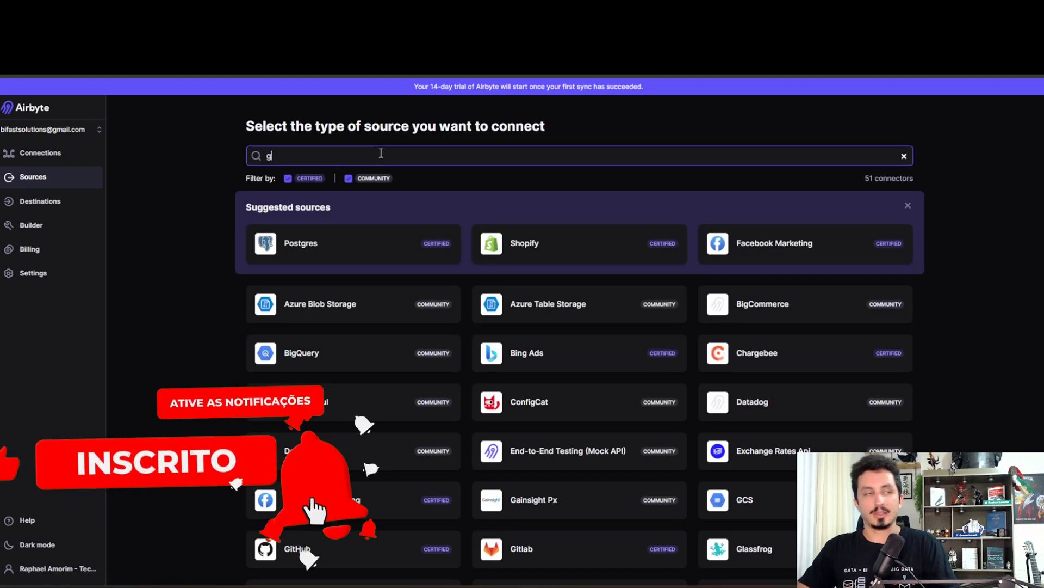
type("oogl")
key("BackSpace")
key("BackSpace")
key("BackSpace")
key("BackSpace")
key("BackSpace")
type("sheee")
key("BackSpace")
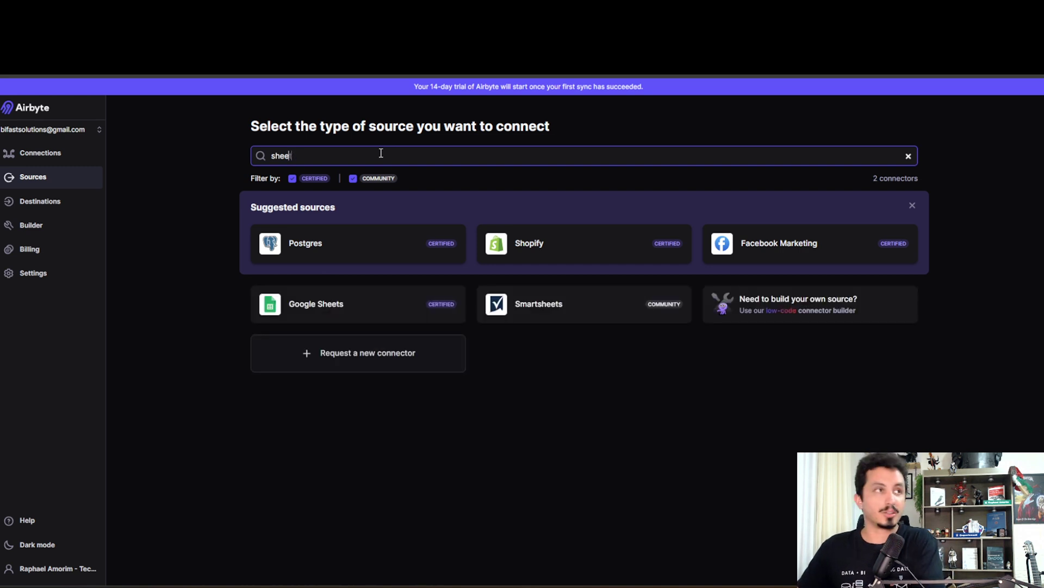
left_click(297, 298)
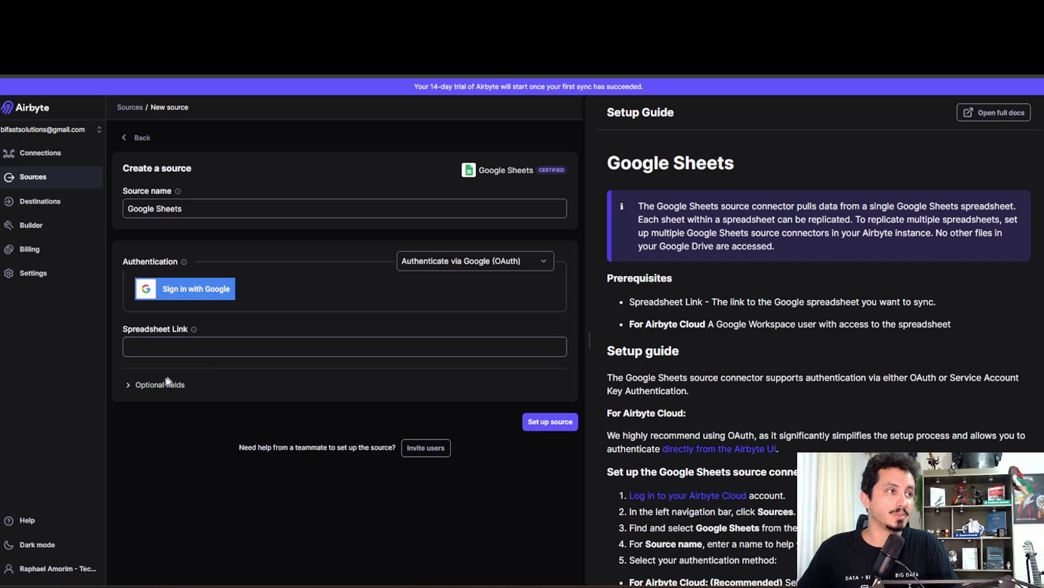
left_click(137, 387)
left_click(137, 386)
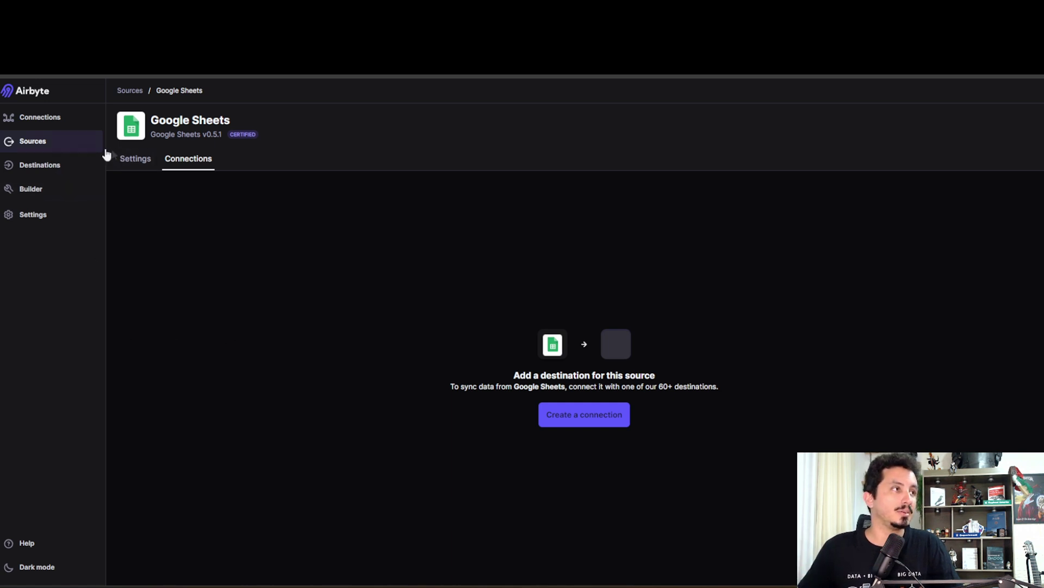
Step: Check the source's saved settings, including the spreadsheet link
left_click(127, 158)
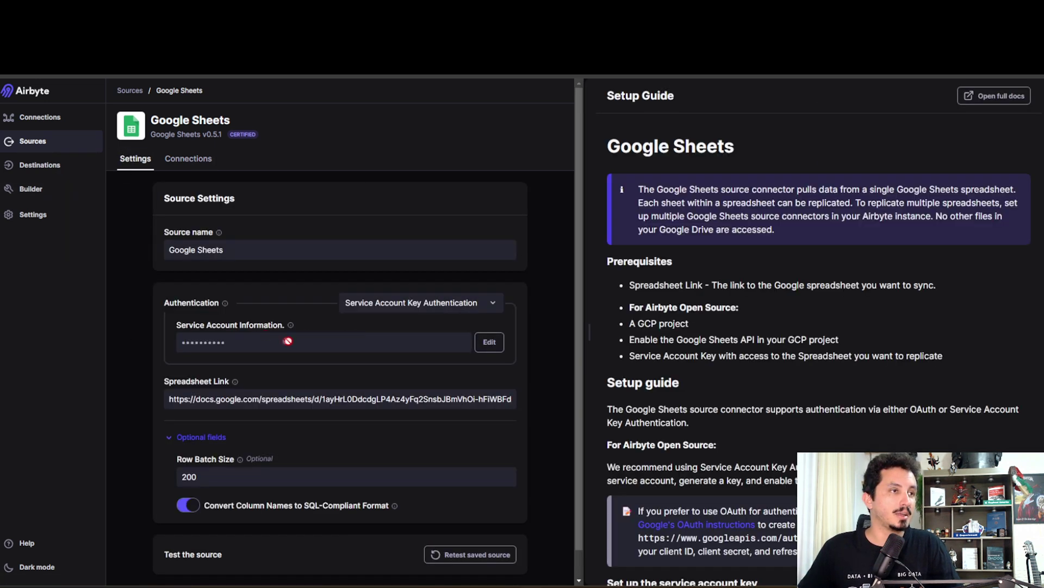
left_click(181, 398)
left_click(209, 341)
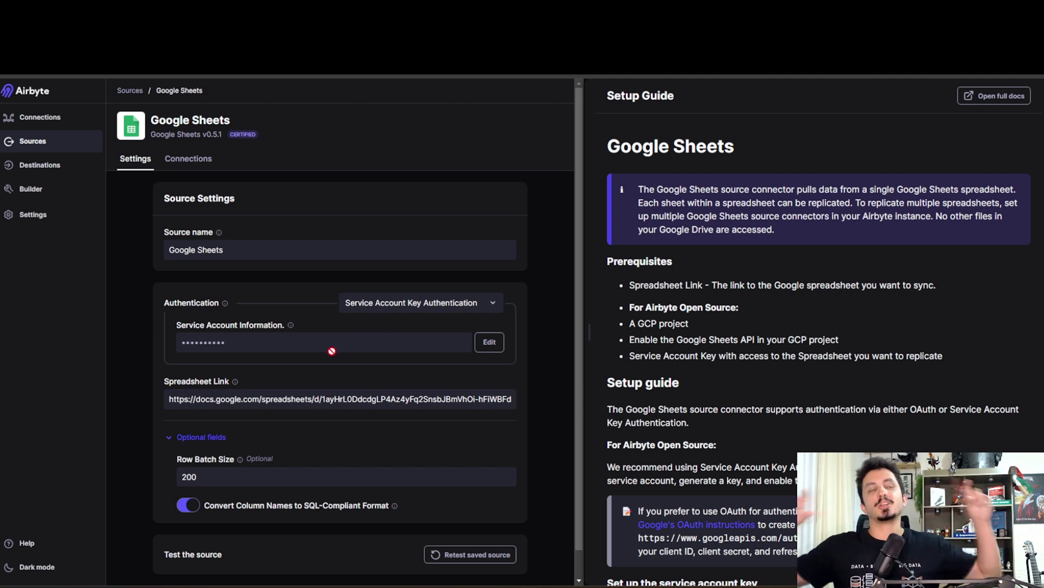
Step: Scroll the Setup Guide down to the example service-account JSON key
scroll(817, 349, "down", 5)
scroll(817, 350, "down", 5)
scroll(762, 348, "down", 5)
left_click_drag(618, 423, 723, 466)
left_click(776, 478)
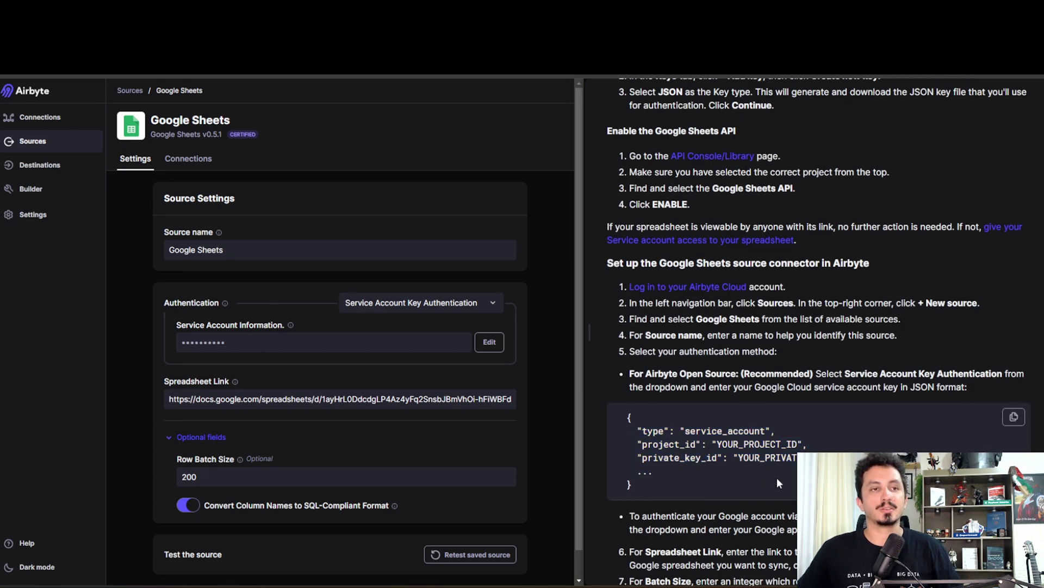